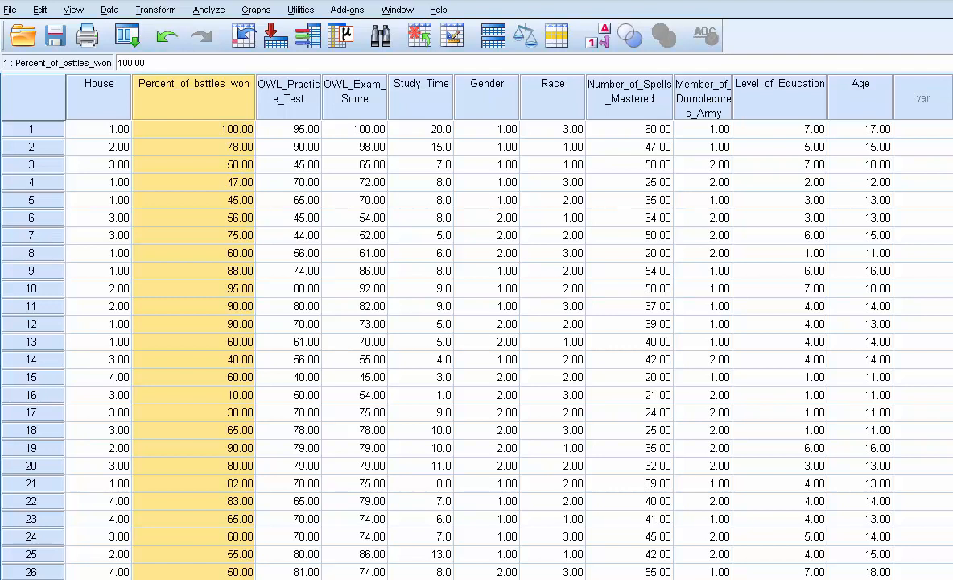
Examine the House variable's value labels in Variable View, then return to the data grid
left_click(100, 104)
left_click(161, 113)
left_click(87, 112)
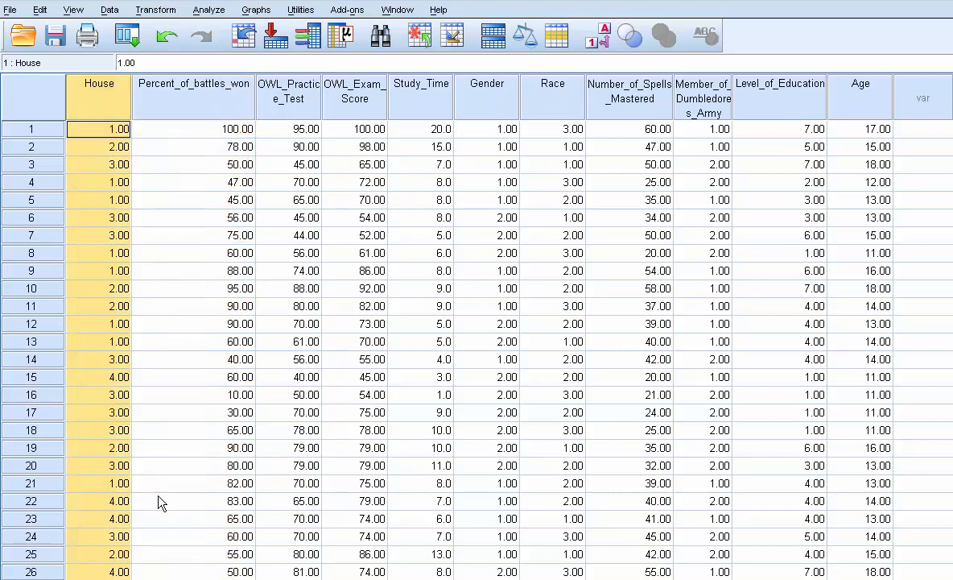
left_click(96, 579)
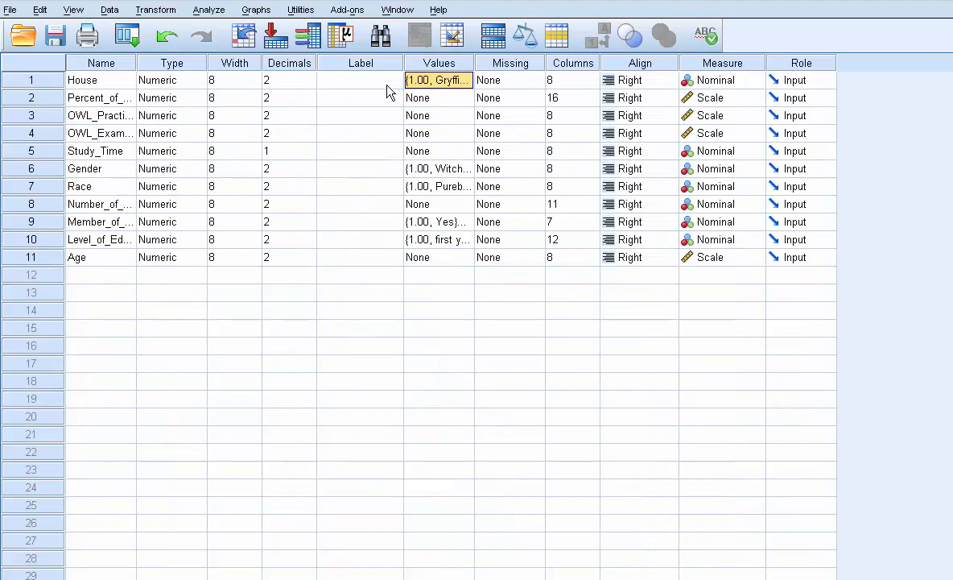
left_click(443, 80)
left_click(466, 79)
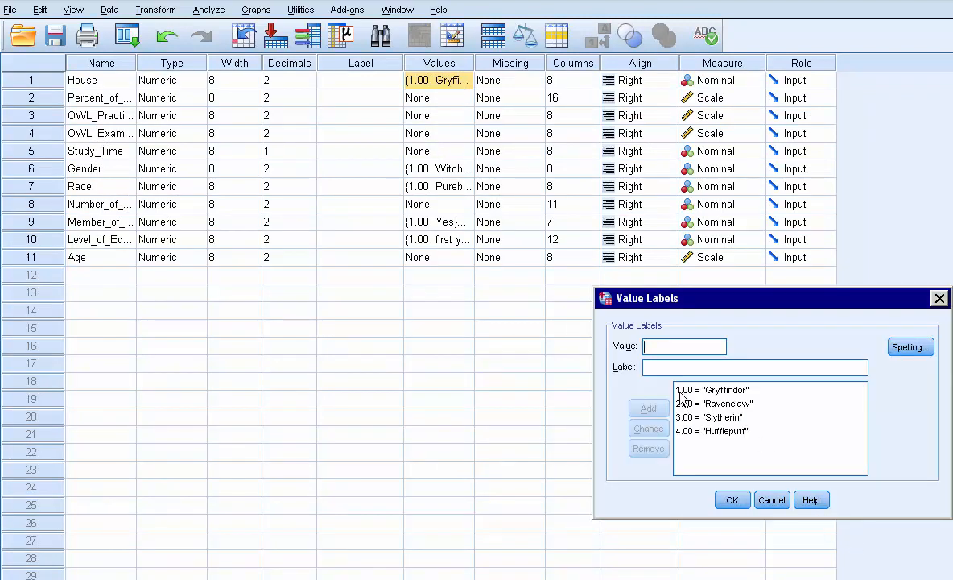
left_click(708, 417)
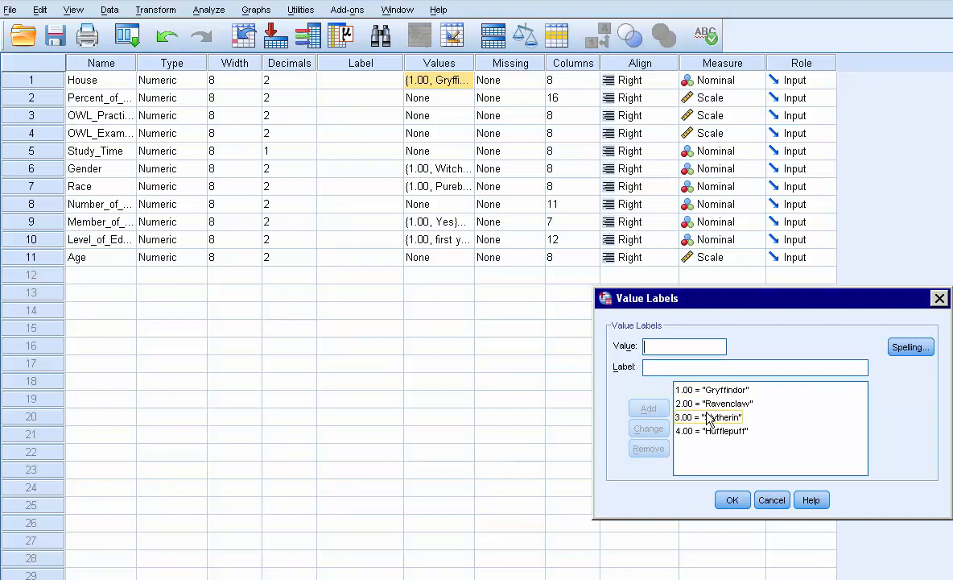
left_click(713, 432)
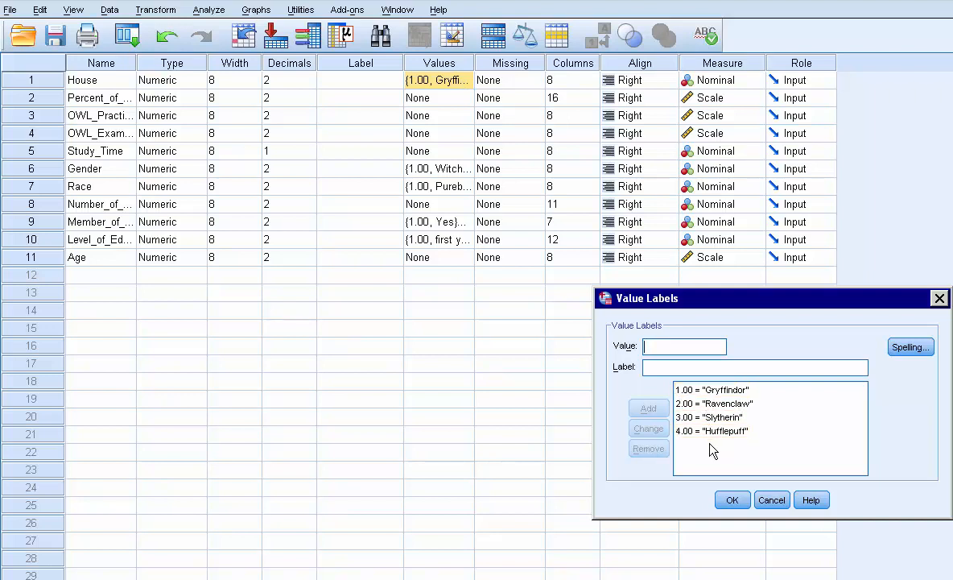
left_click(736, 500)
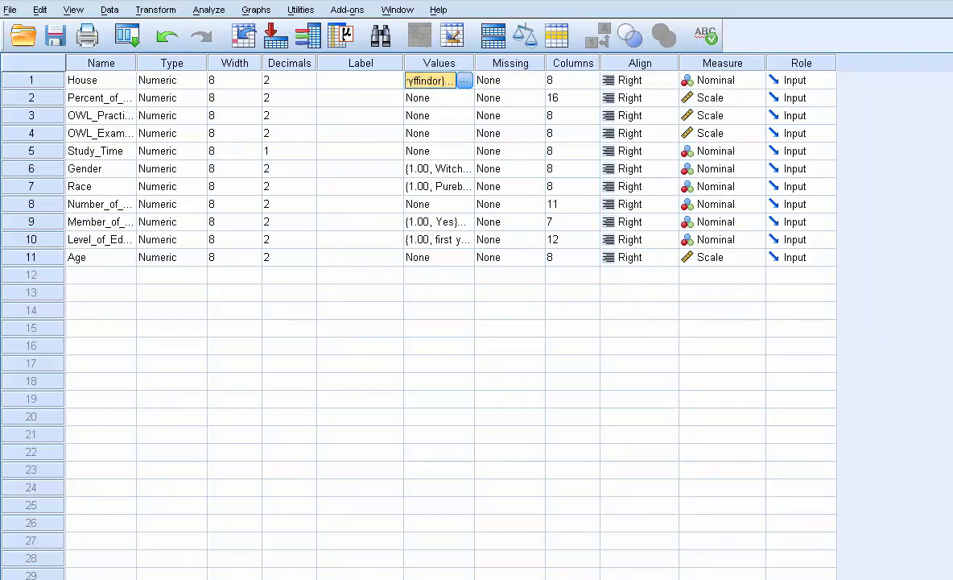
key("ctrl+t")
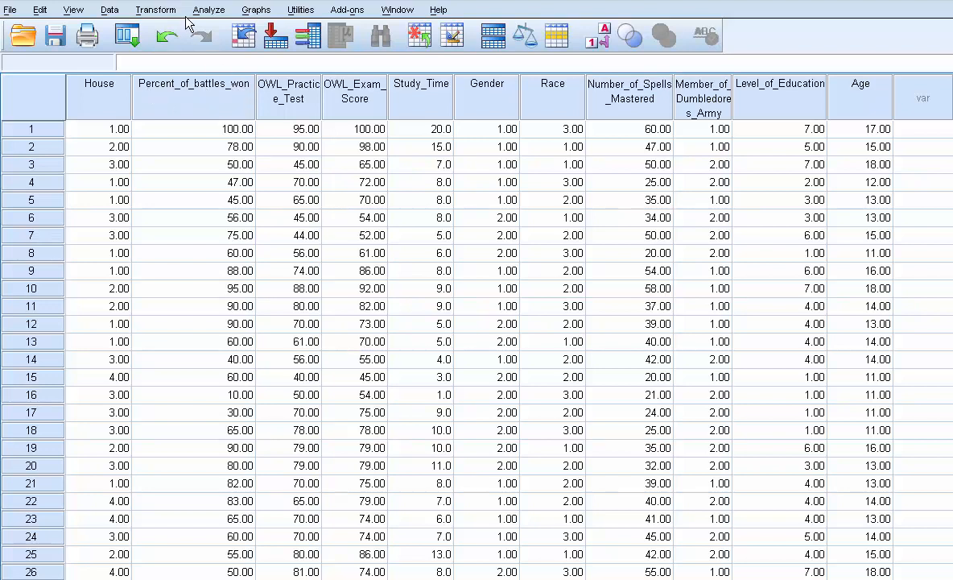
Open Frequencies and add Percent_of_battles_won to the variables list
left_click(212, 12)
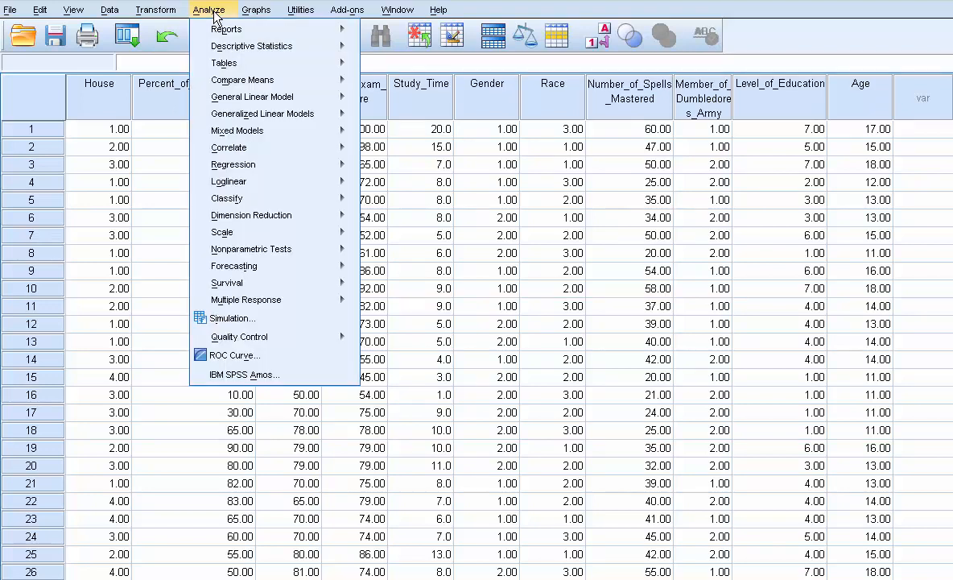
mouse_move(204, 47)
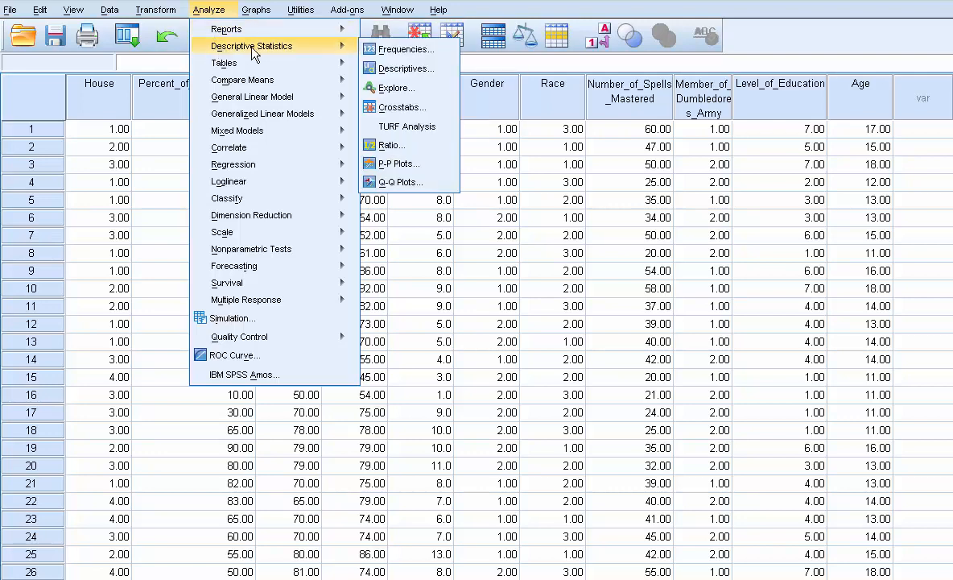
left_click(406, 50)
left_click(278, 125)
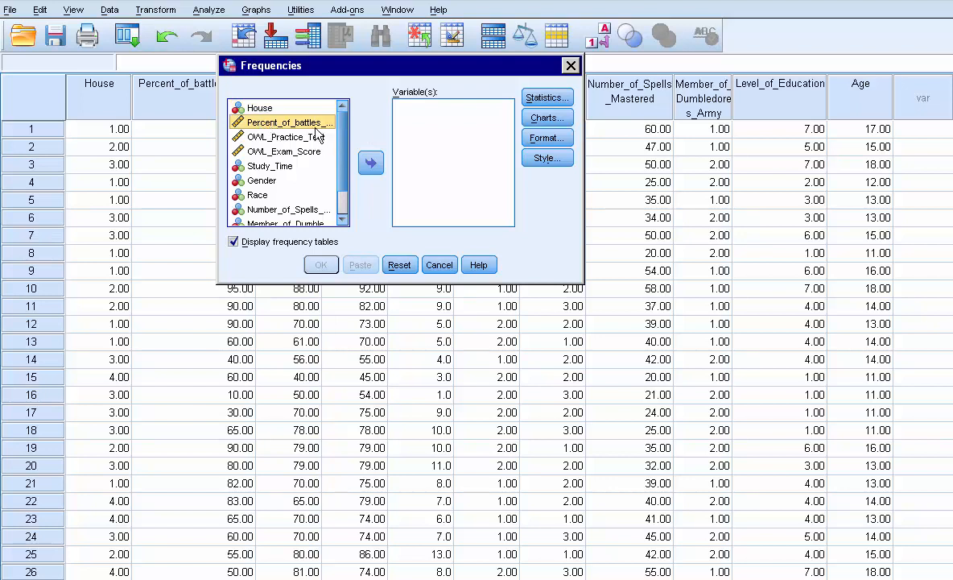
left_click(383, 165)
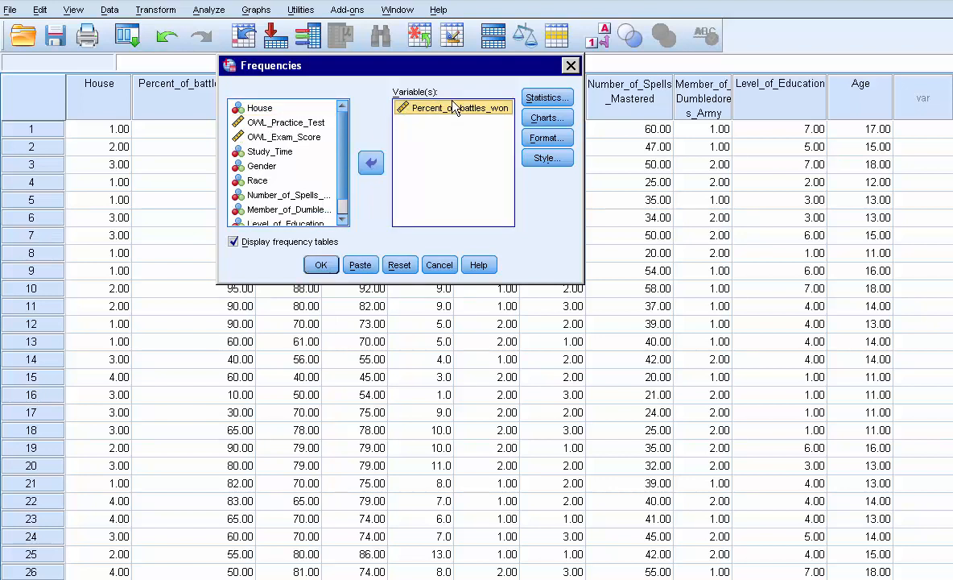
Request mean, standard deviation, skewness and kurtosis statistics, turn off frequency tables, and run the Frequencies analysis
left_click(546, 98)
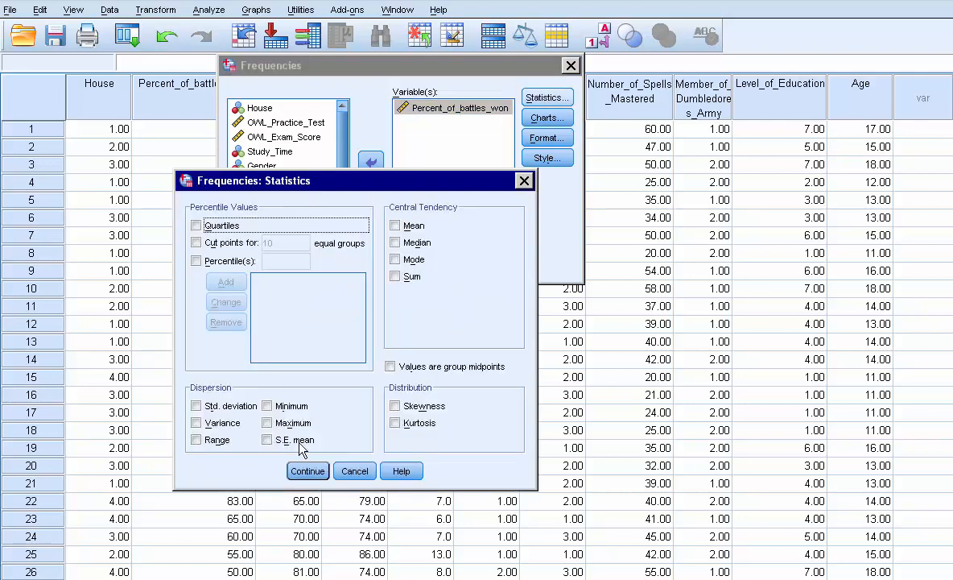
left_click(405, 406)
left_click(395, 424)
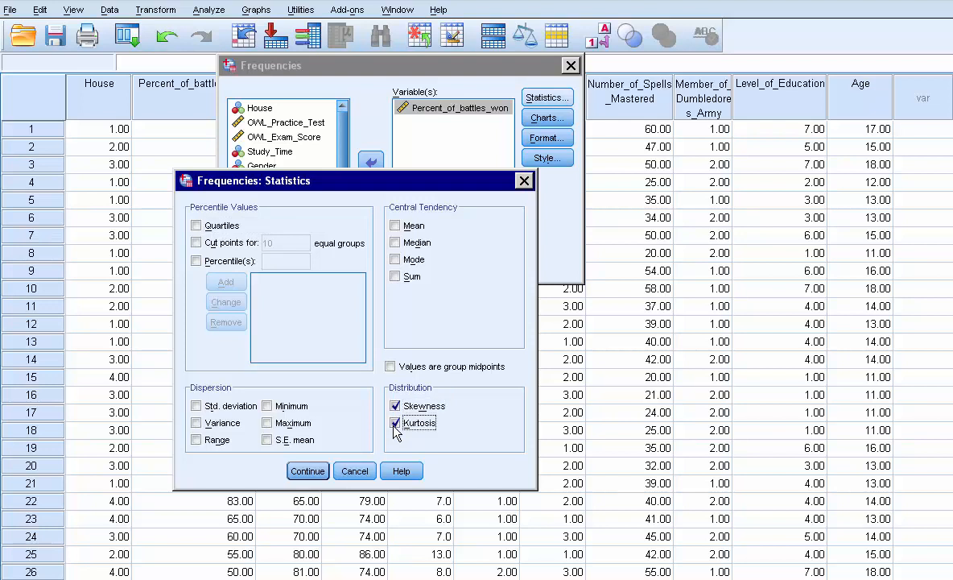
left_click(395, 226)
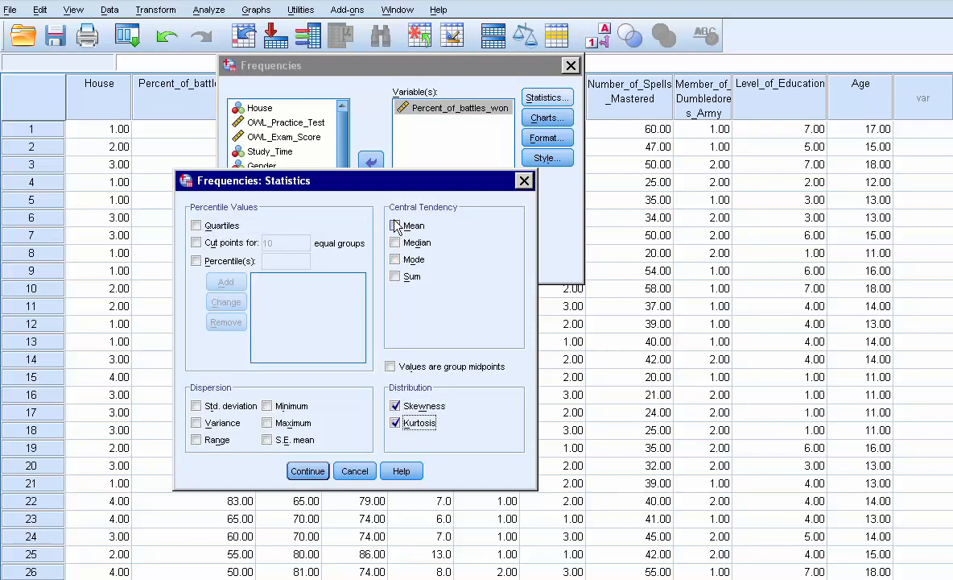
left_click(196, 406)
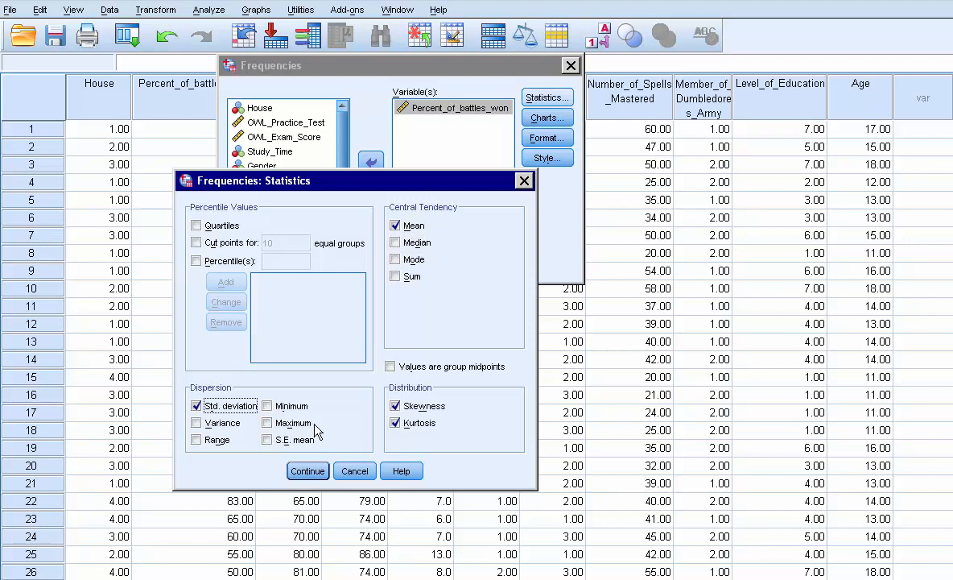
left_click(314, 471)
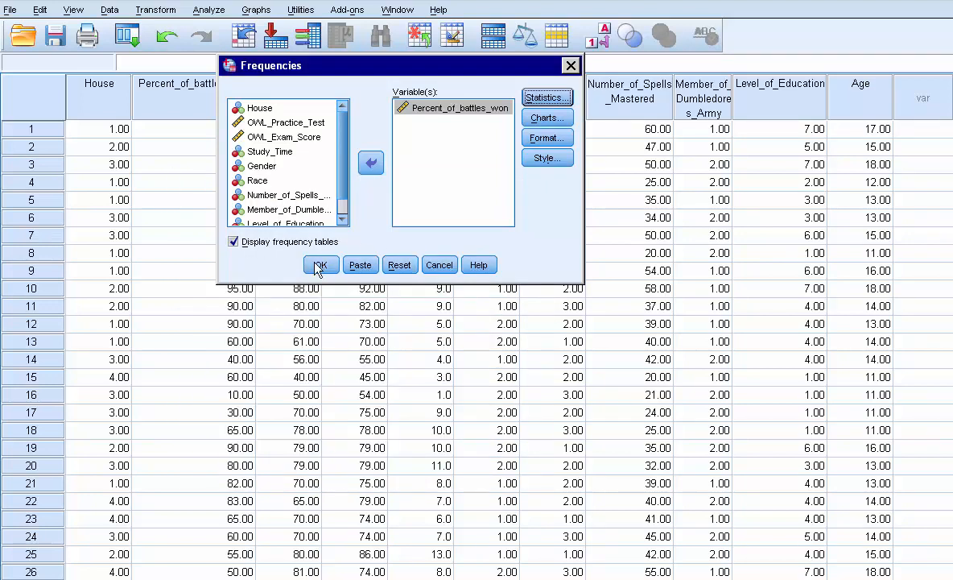
left_click(233, 242)
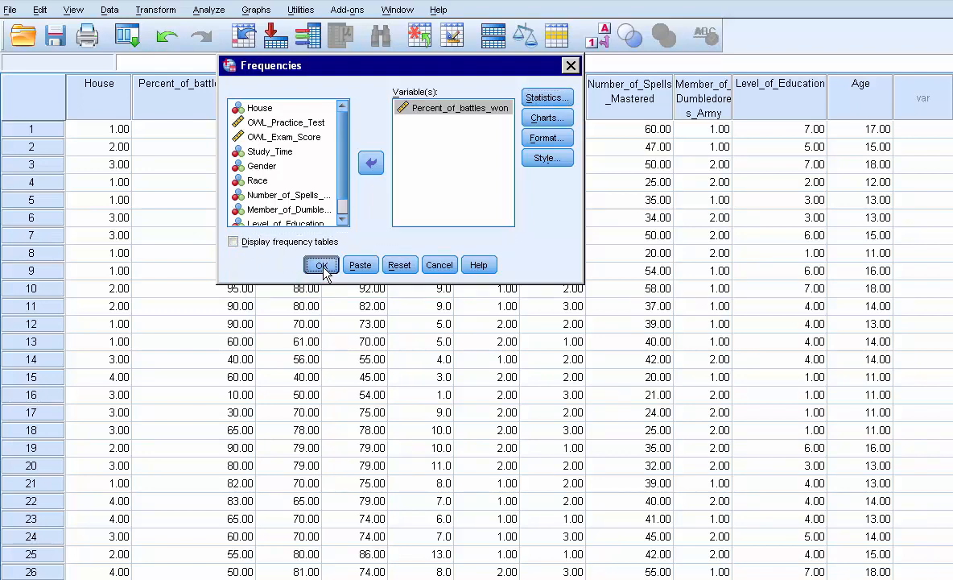
left_click(321, 266)
Close the output viewer without saving its contents
left_click_drag(691, 100, 602, 55)
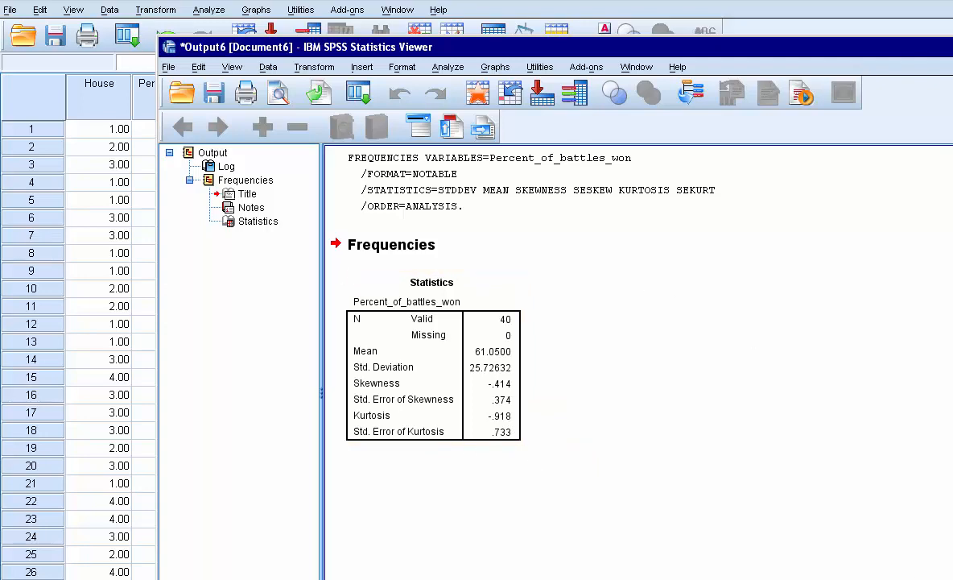
key("alt+F4")
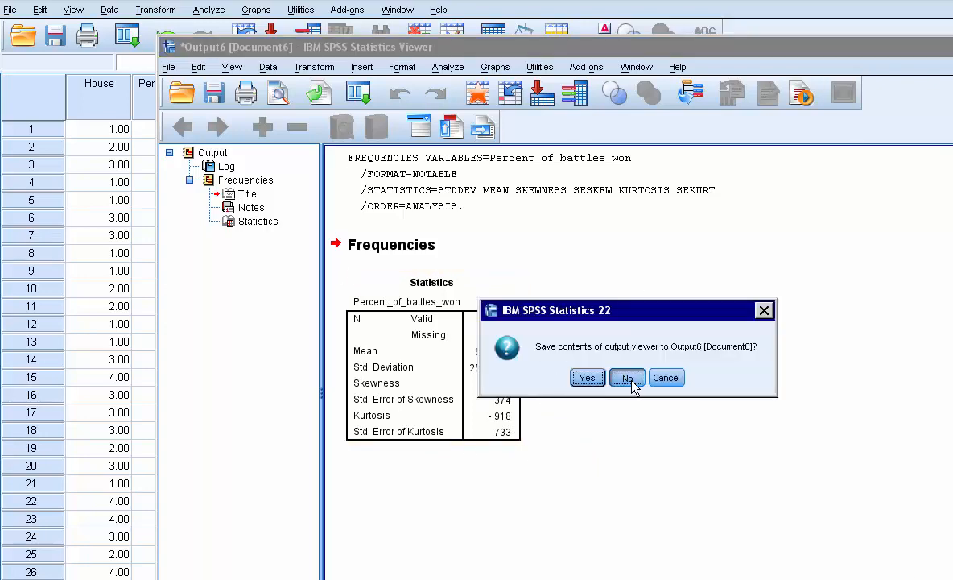
left_click(630, 377)
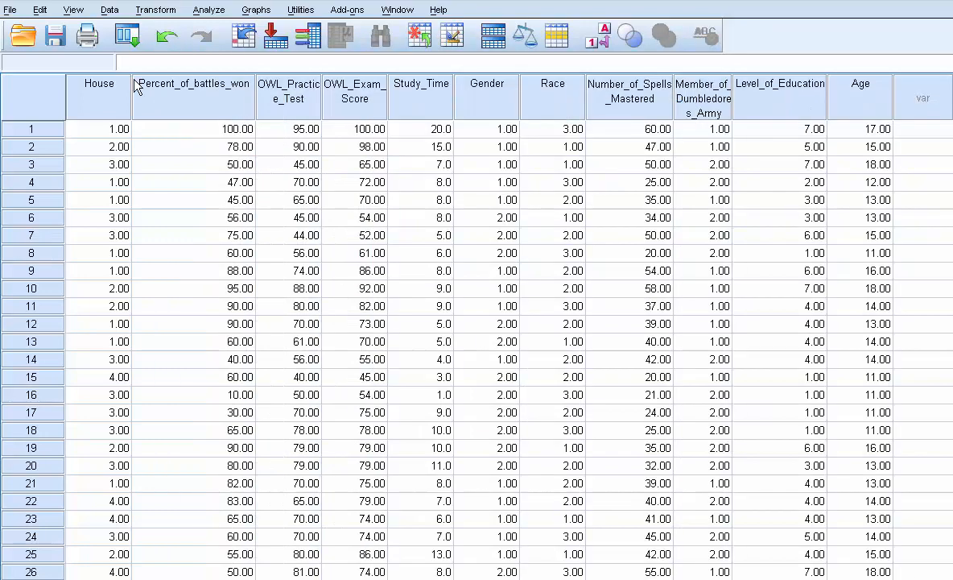
Open One-Way ANOVA with House as the factor and Percent_of_battles_won as the dependent variable
left_click(211, 10)
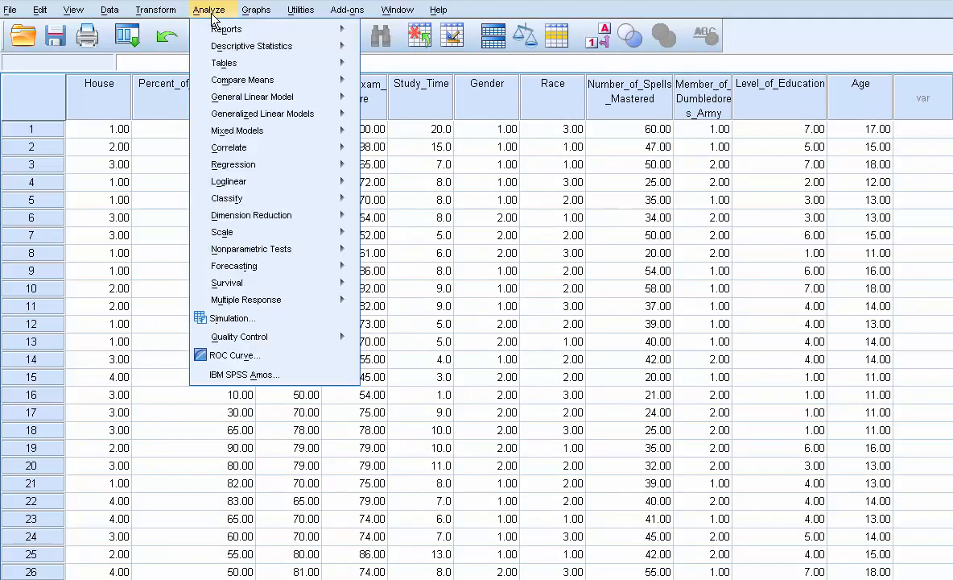
mouse_move(239, 83)
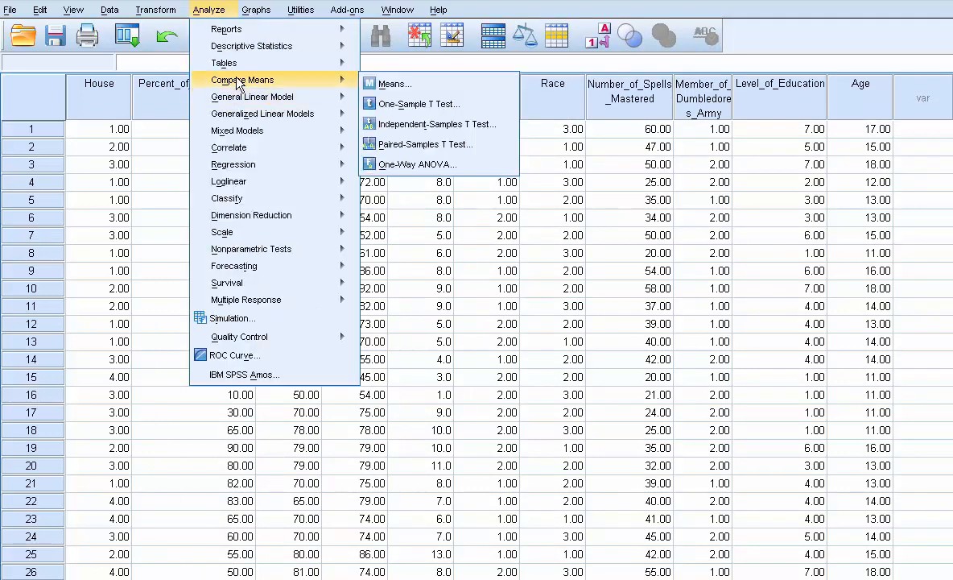
left_click(403, 165)
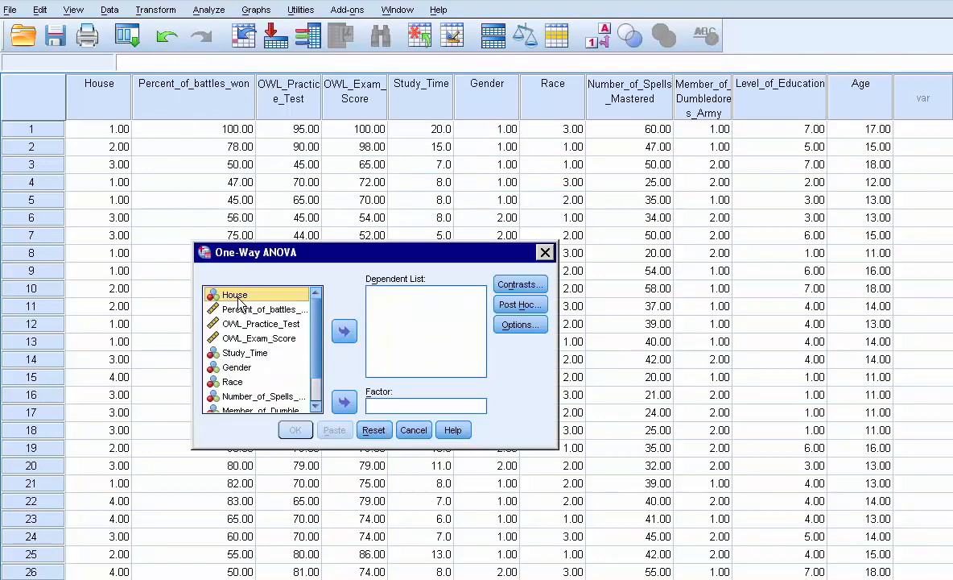
left_click(346, 402)
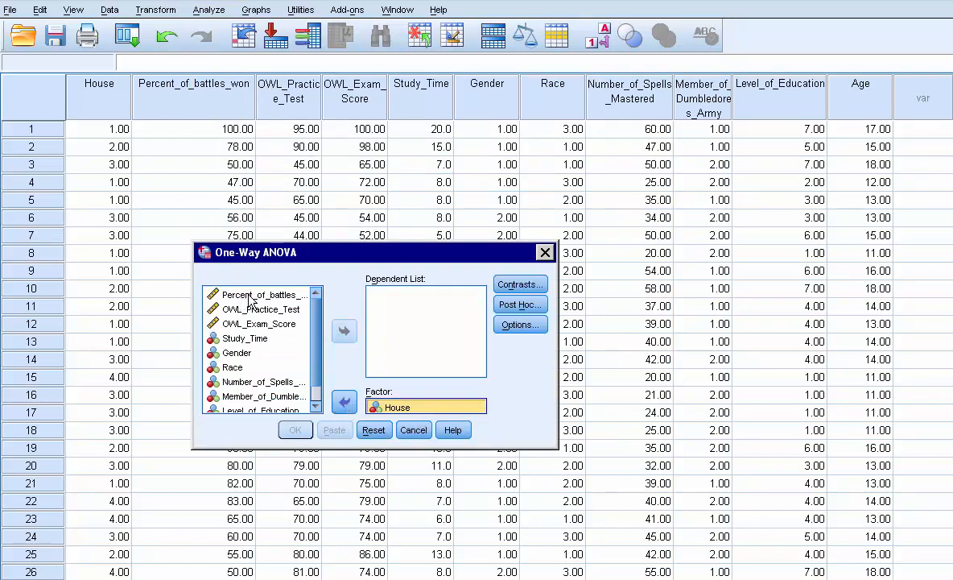
left_click(266, 295)
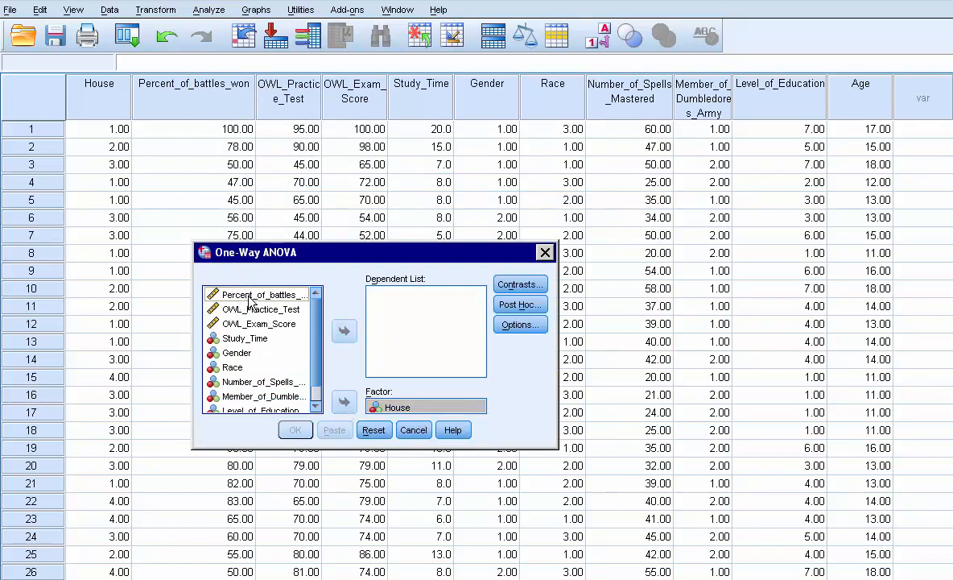
left_click(346, 330)
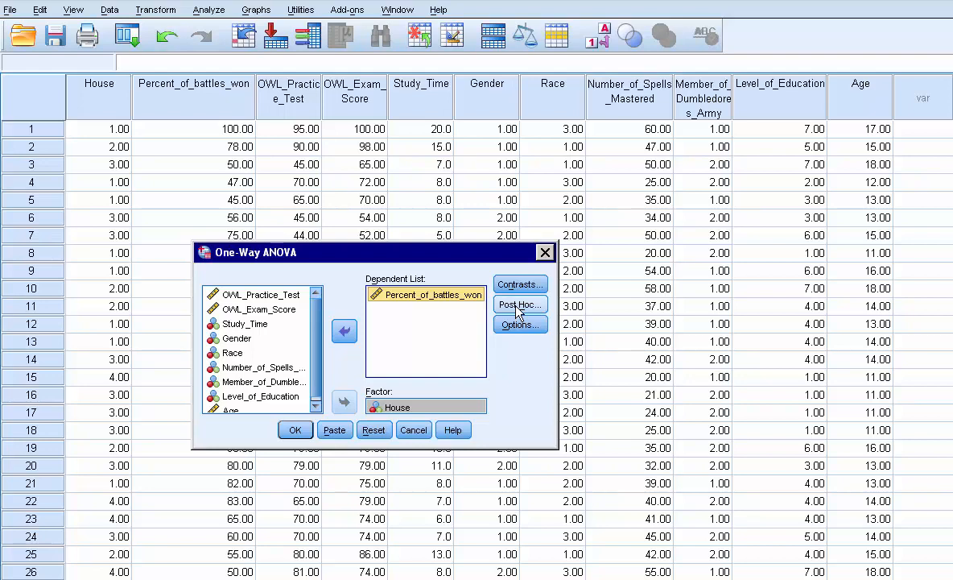
Select Bonferroni, LSD and Games-Howell post hoc tests
left_click(518, 305)
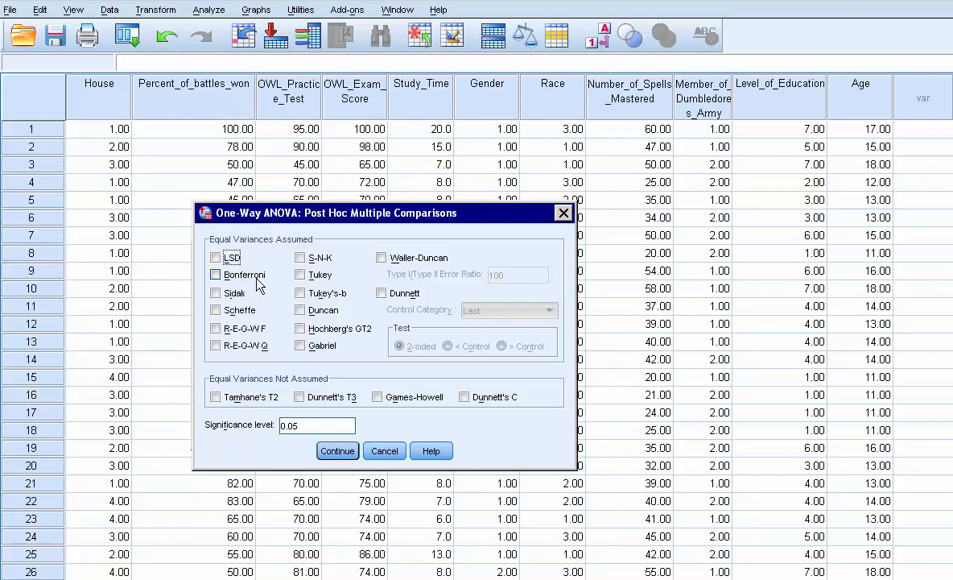
left_click(216, 275)
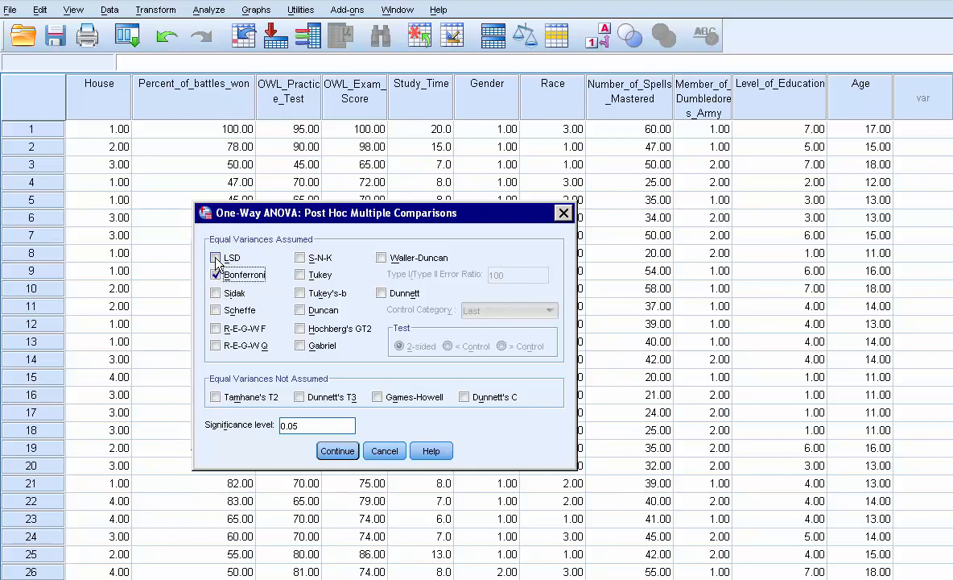
left_click(216, 259)
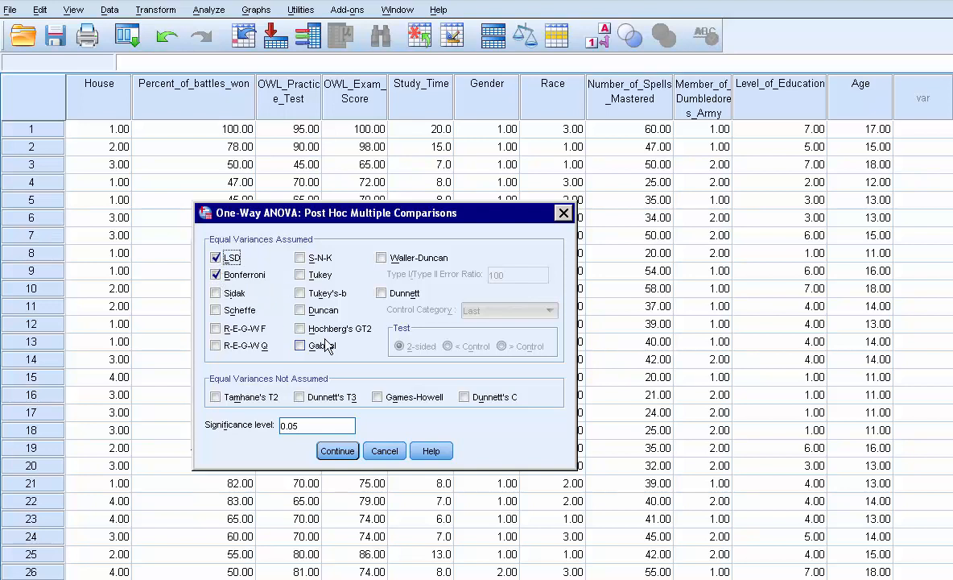
left_click(377, 396)
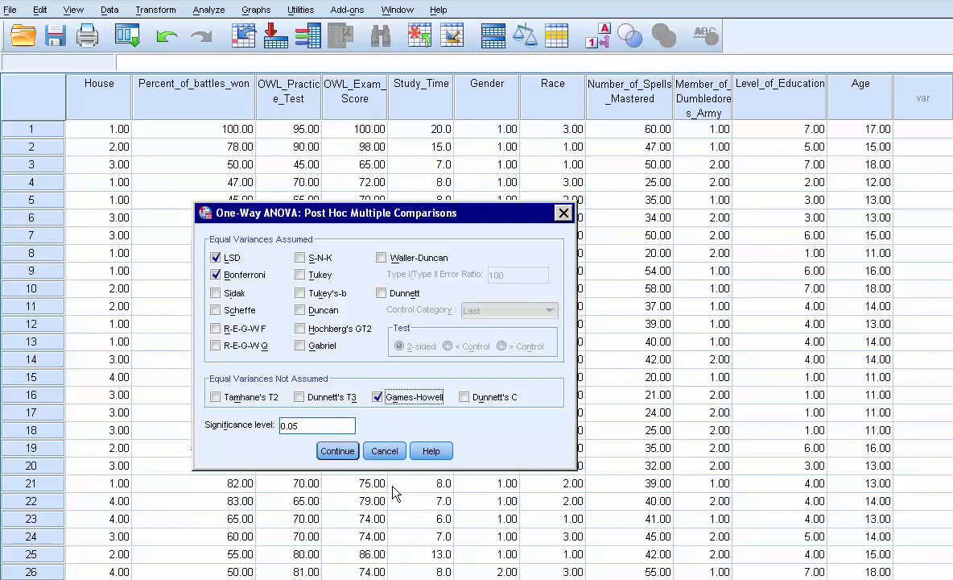
left_click(344, 453)
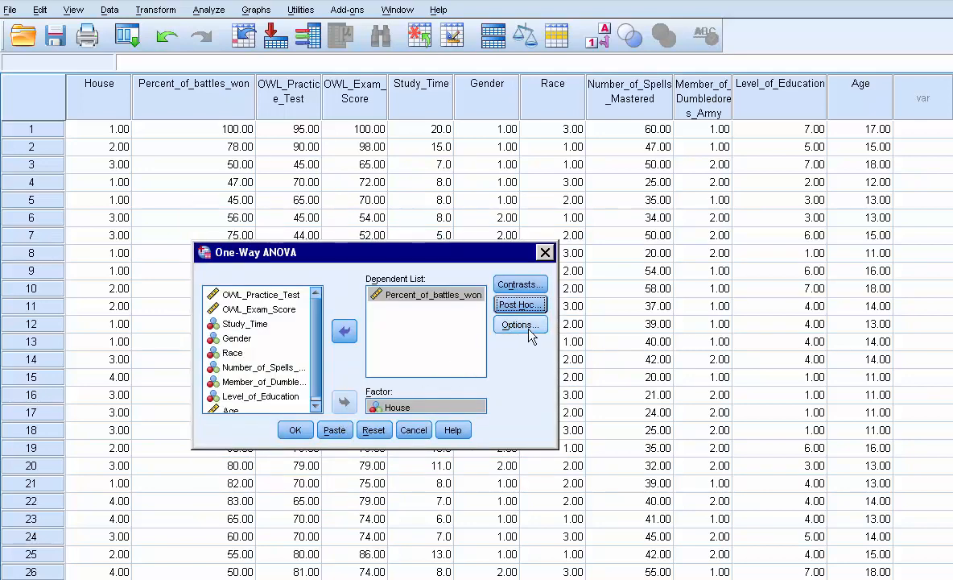
Enable the homogeneity of variance test and descriptive statistics in the ANOVA options
left_click(530, 330)
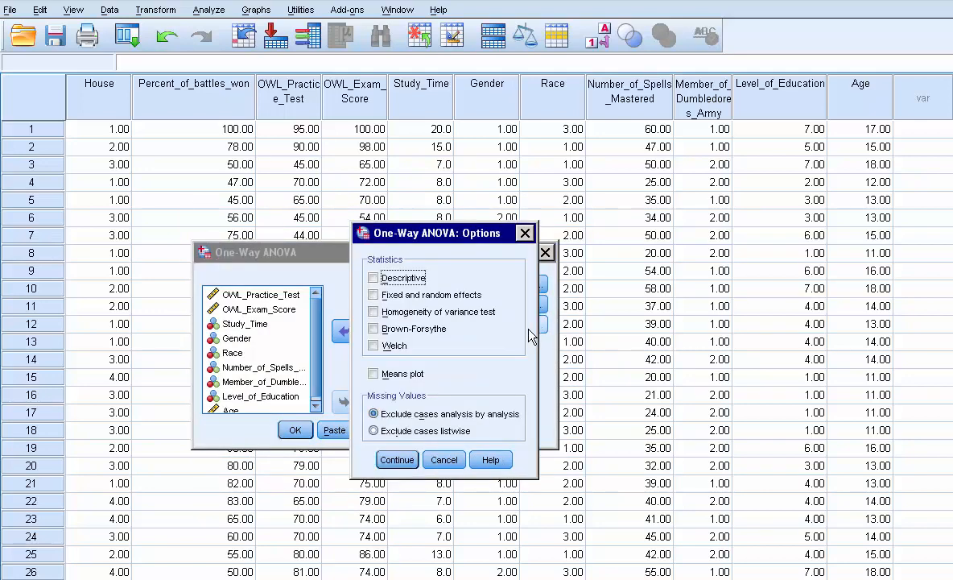
left_click(374, 312)
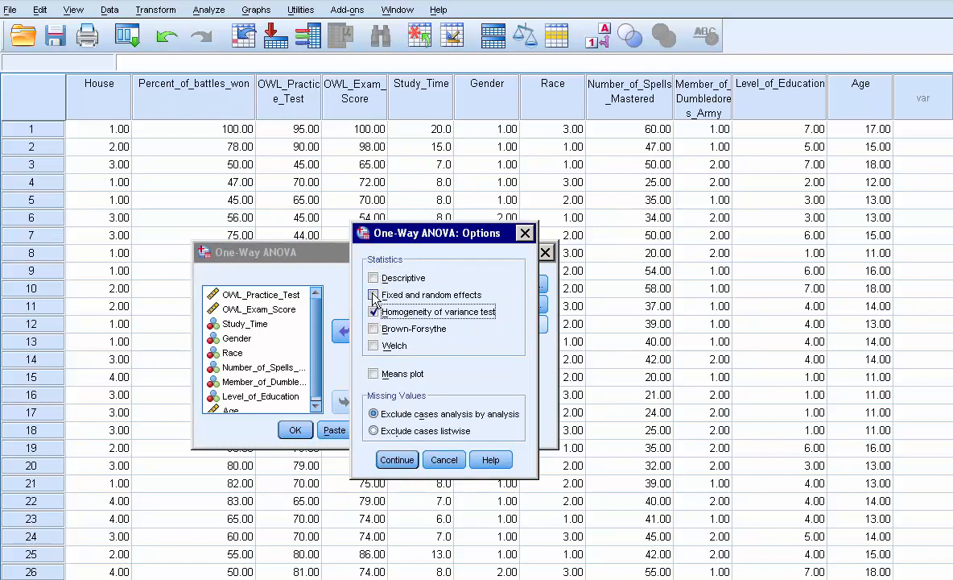
left_click(374, 278)
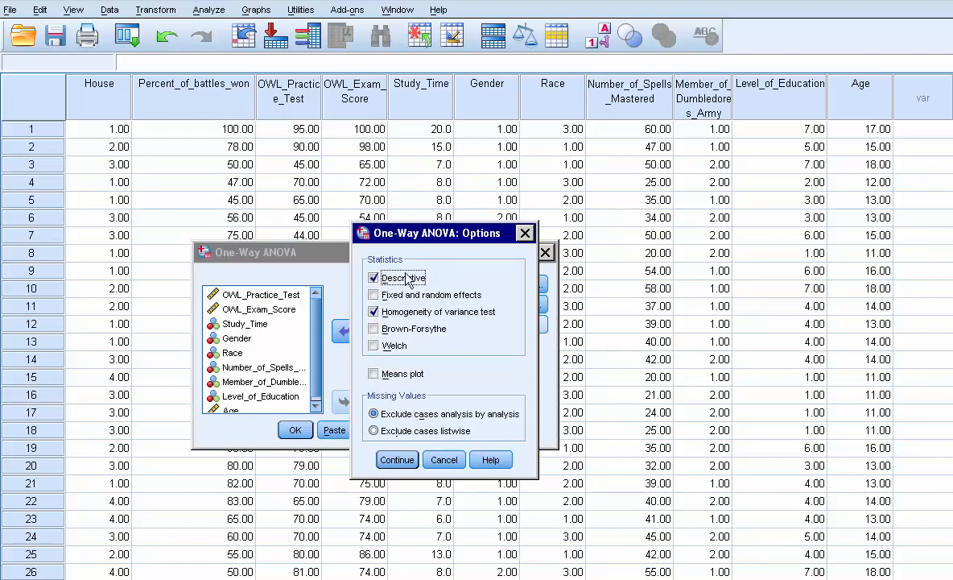
left_click(397, 460)
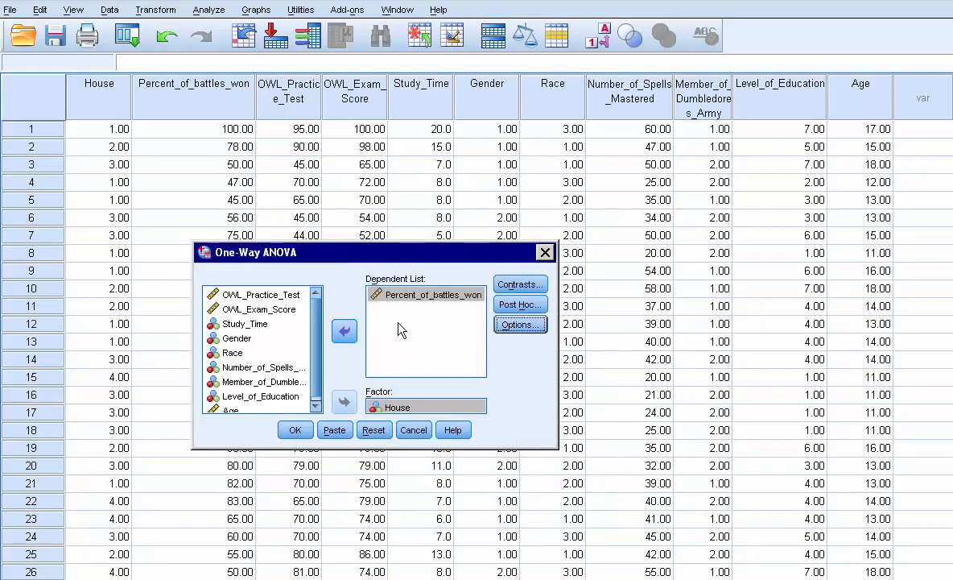
Run the one-way ANOVA and reposition the output viewer window over the data editor
left_click(310, 433)
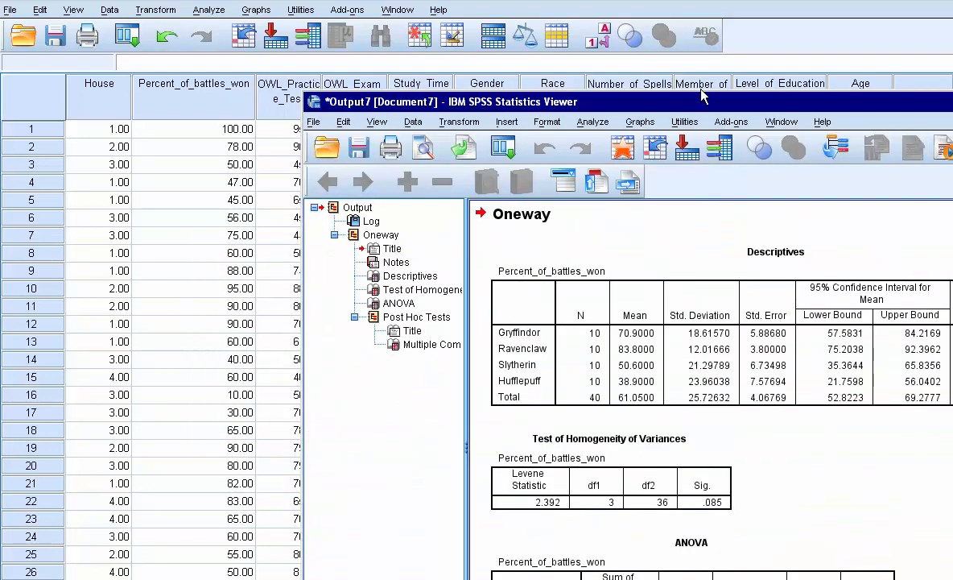
left_click_drag(504, 36, 428, 33)
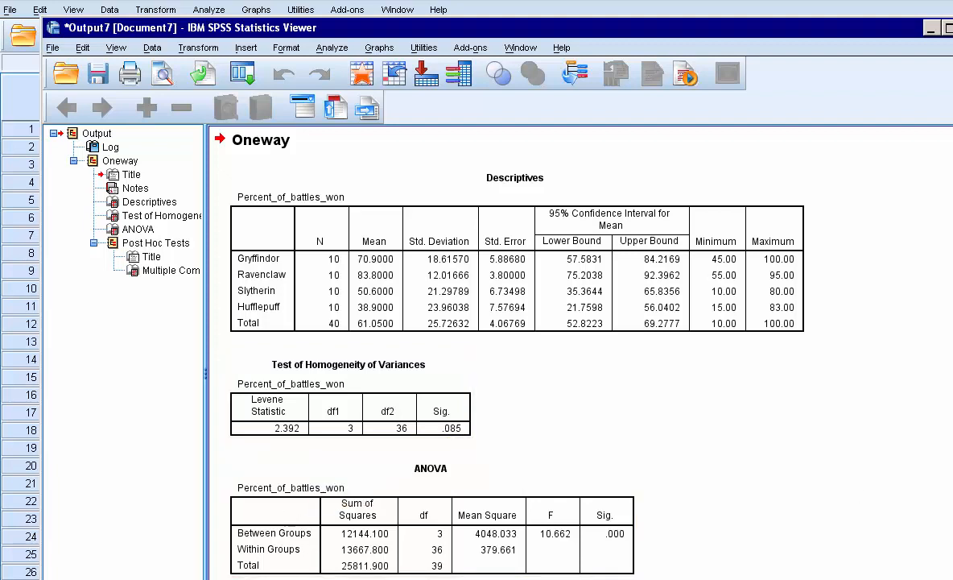
Examine the ANOVA table and the LSD, Bonferroni and Games-Howell multiple comparisons in the output
scroll(515, 355, "down", 8)
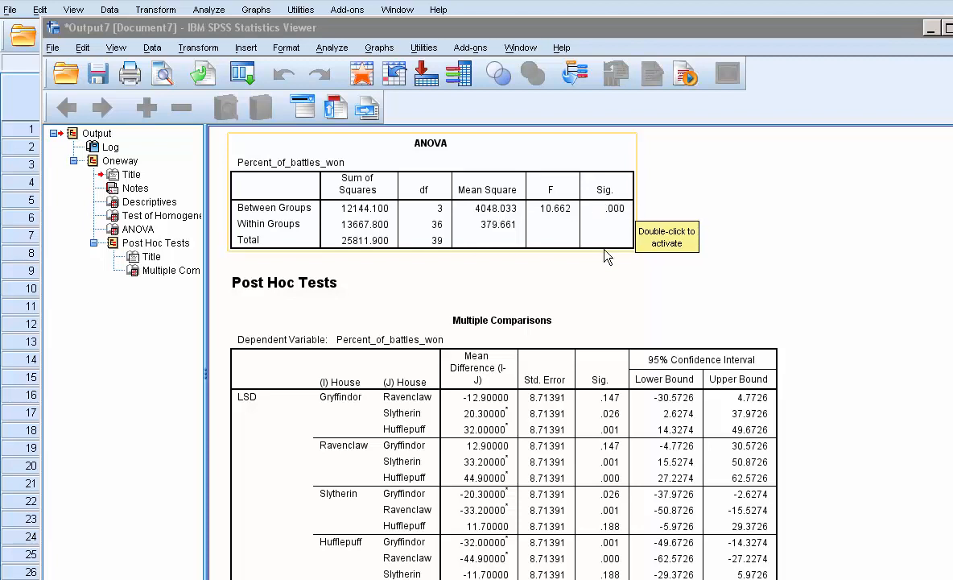
left_click(484, 276)
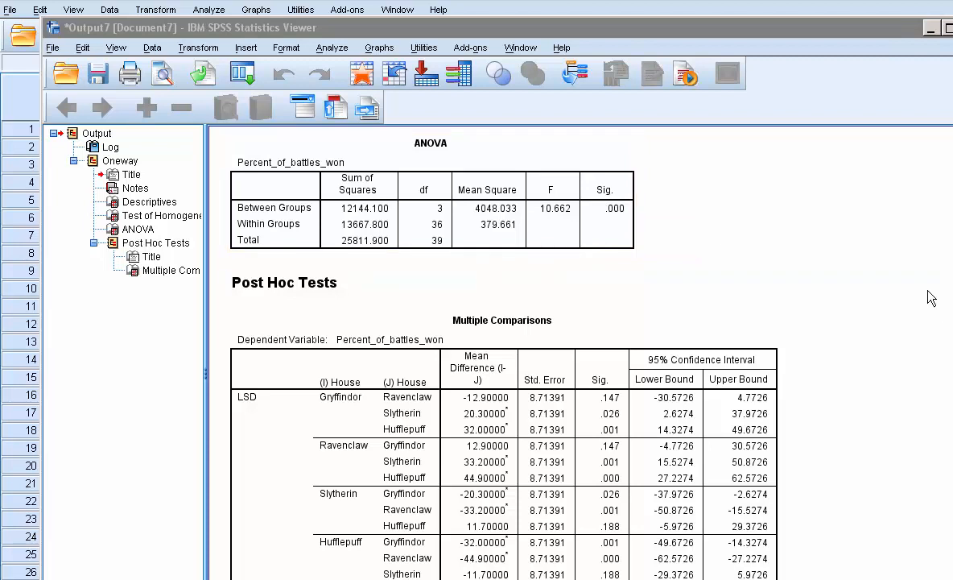
left_click(514, 196)
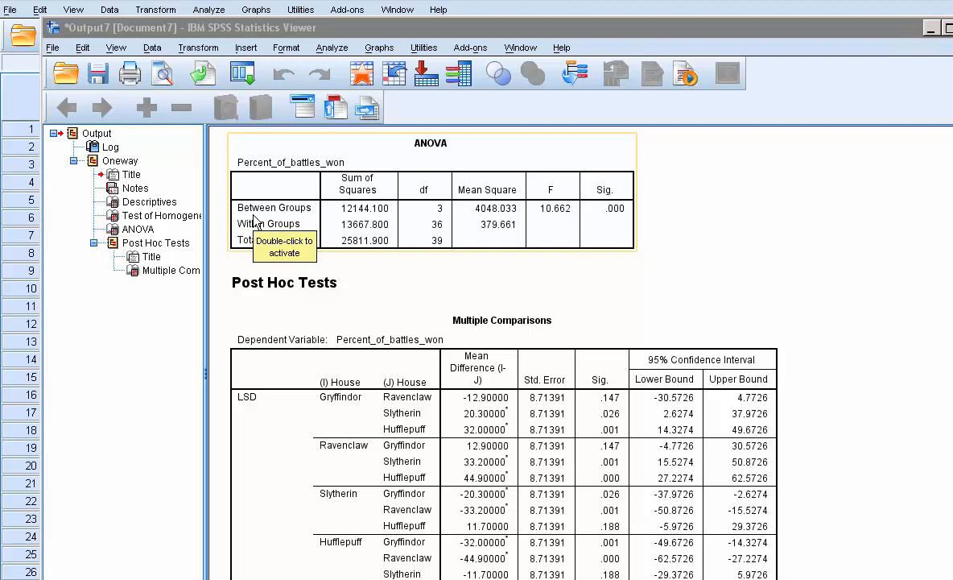
left_click(347, 275)
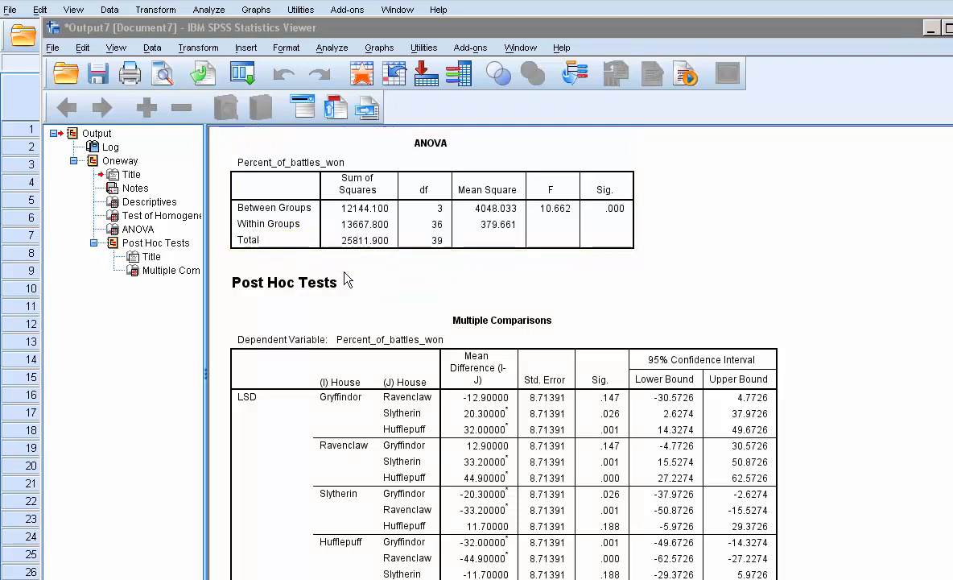
left_click(472, 270)
scroll(463, 354, "down", 1)
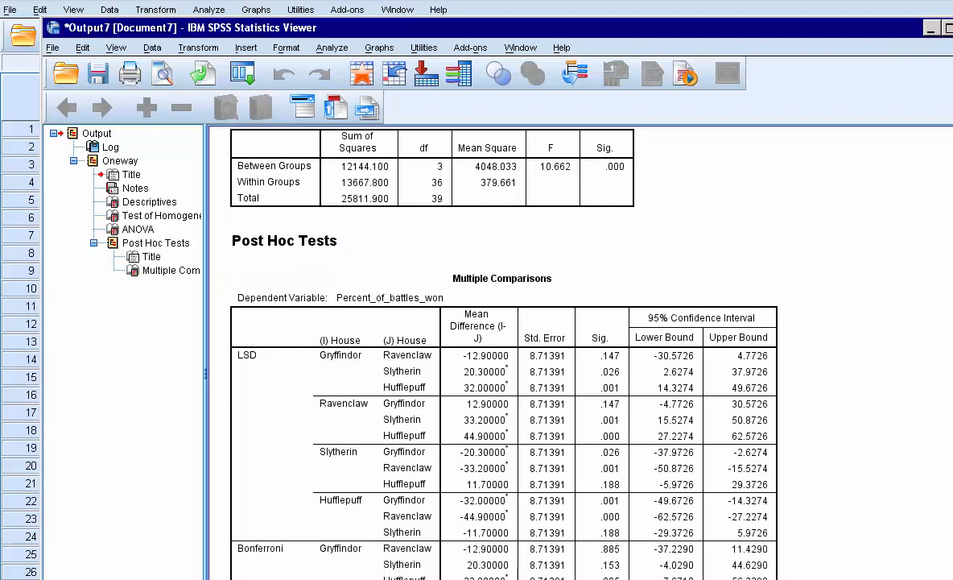
scroll(467, 354, "down", 4)
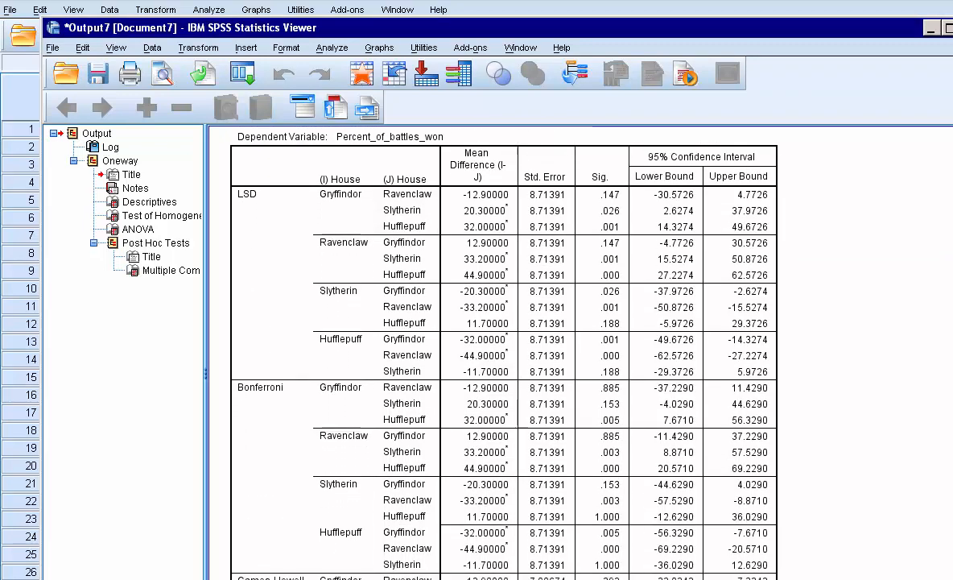
scroll(467, 354, "down", 1)
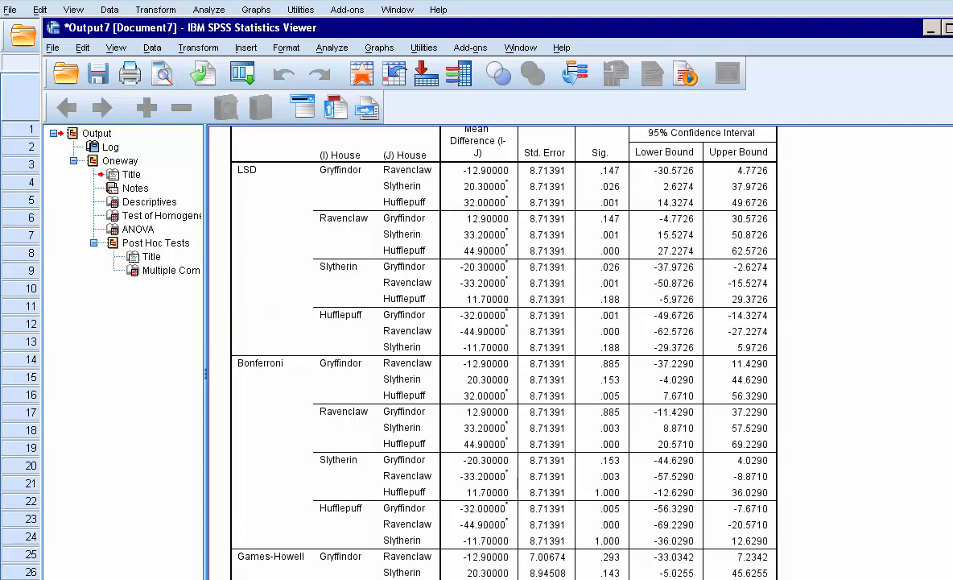
scroll(266, 258, "down", 3)
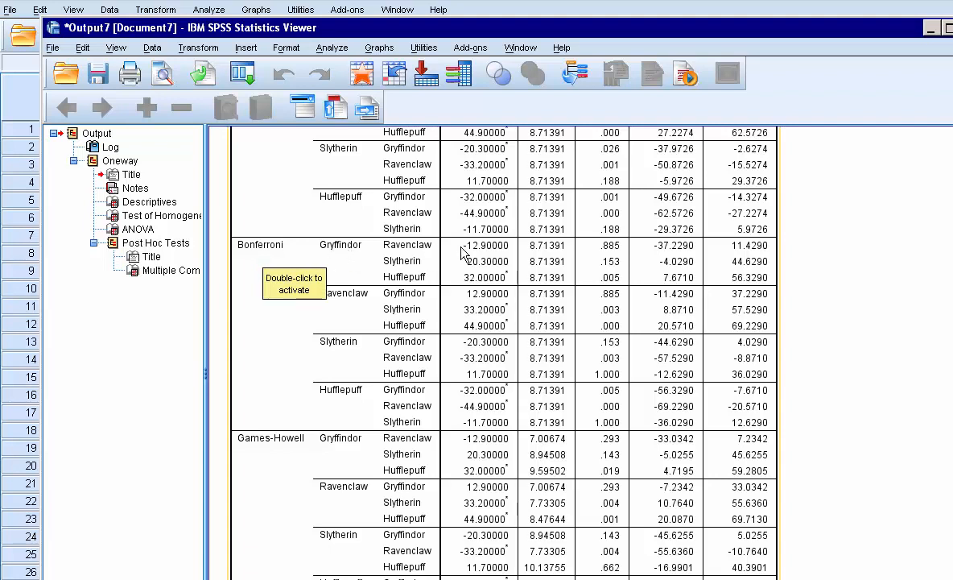
Review the descriptives, homogeneity of variances and ANOVA tables alongside the post hoc comparisons
scroll(500, 354, "up", 5)
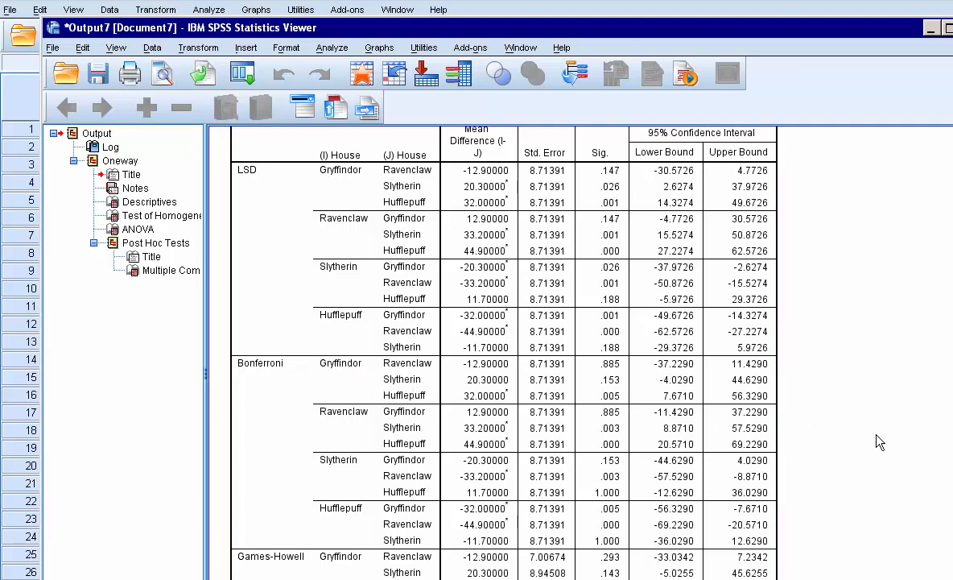
scroll(479, 346, "up", 15)
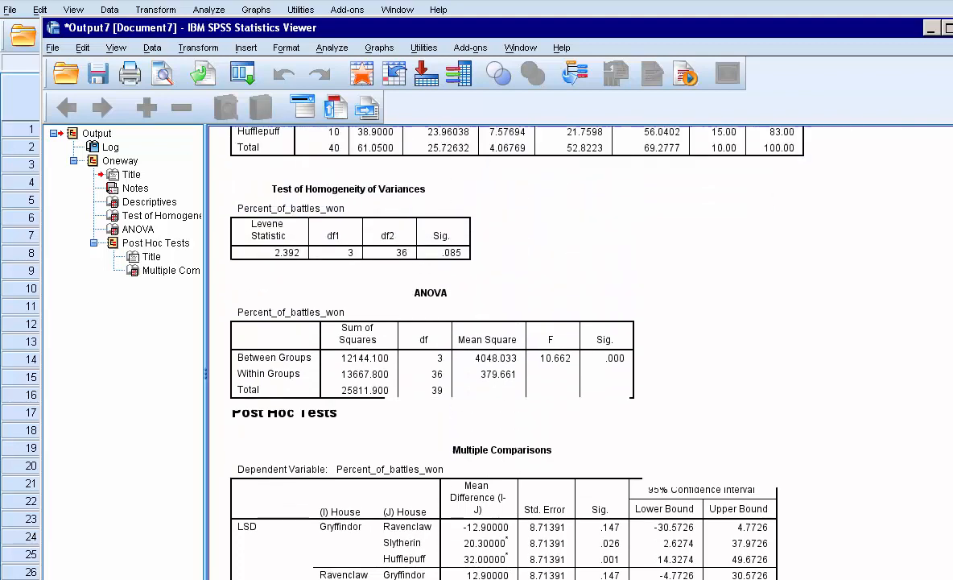
scroll(387, 359, "up", 1)
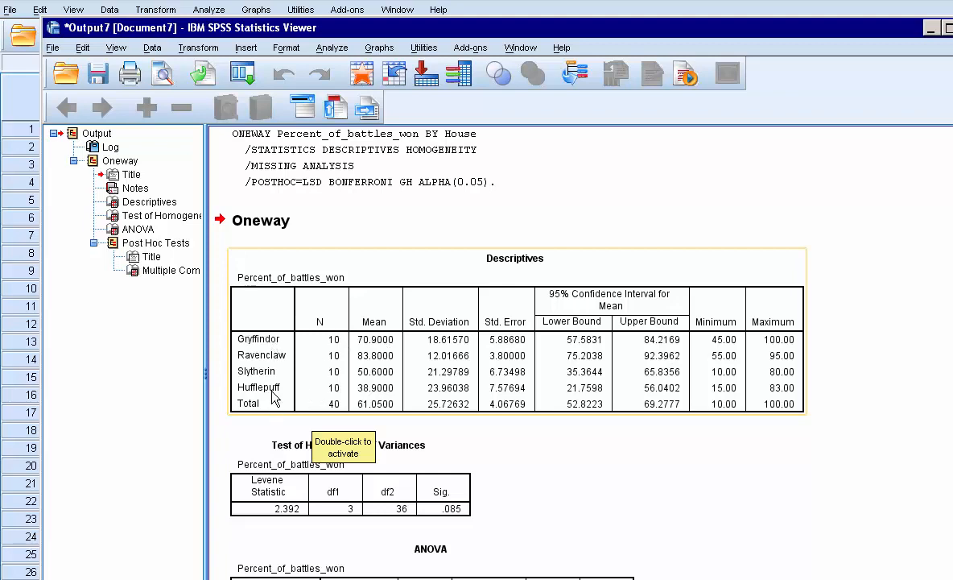
scroll(796, 489, "down", 15)
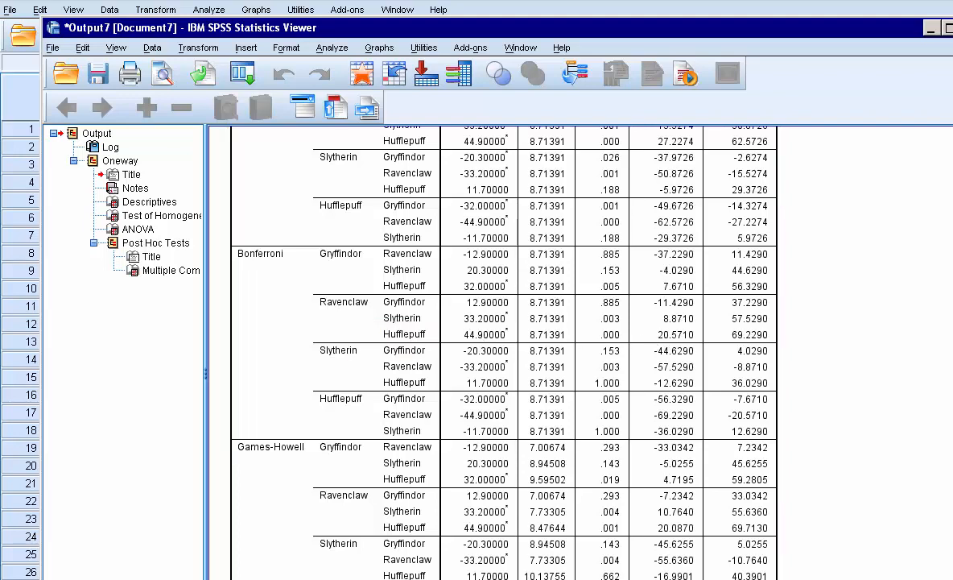
scroll(491, 355, "up", 15)
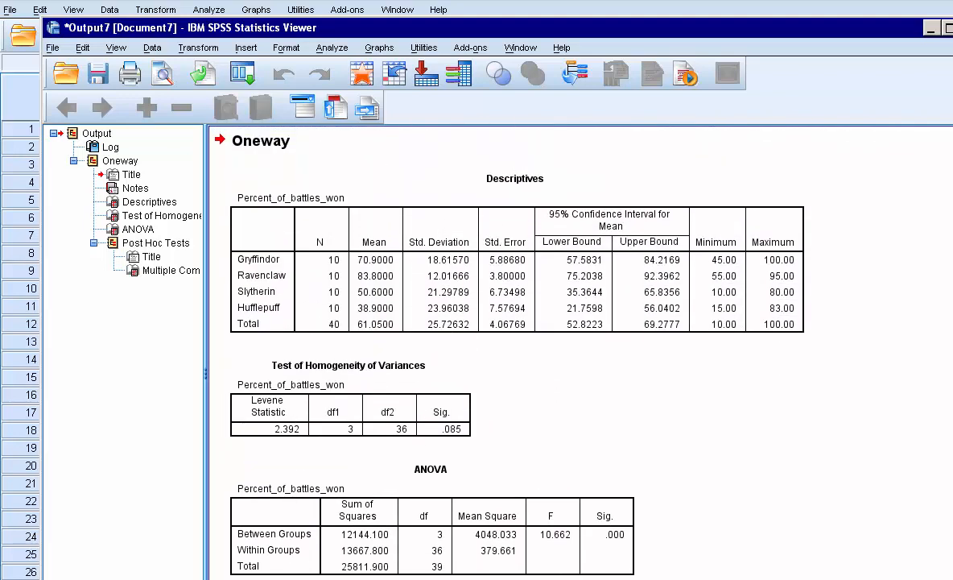
left_click(314, 278)
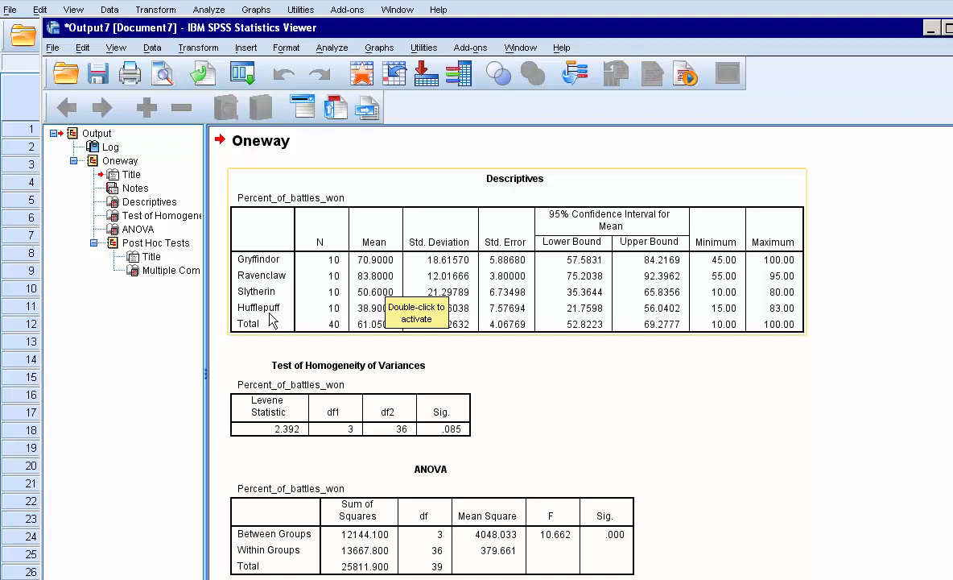
scroll(491, 346, "down", 15)
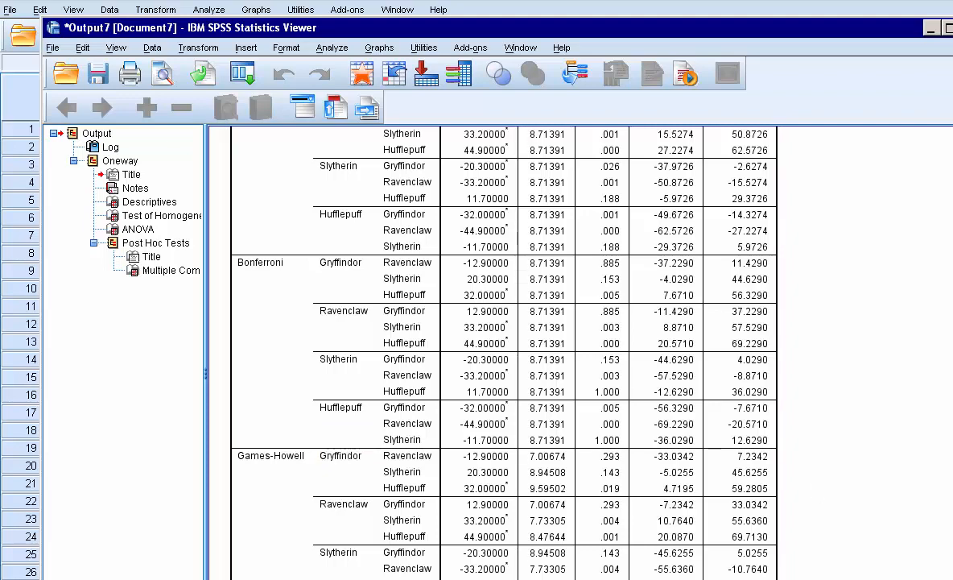
scroll(491, 355, "up", 15)
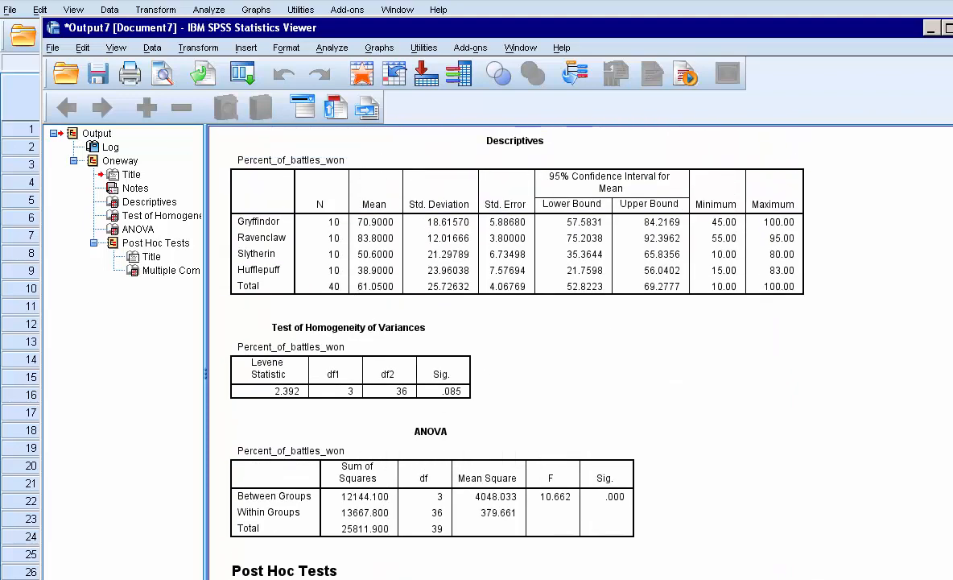
scroll(491, 354, "down", 5)
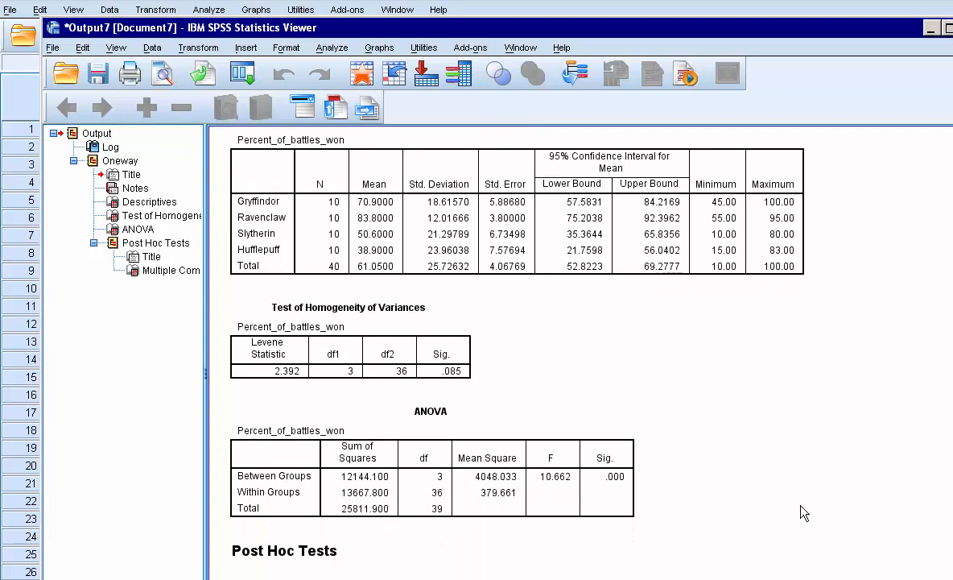
scroll(491, 355, "down", 10)
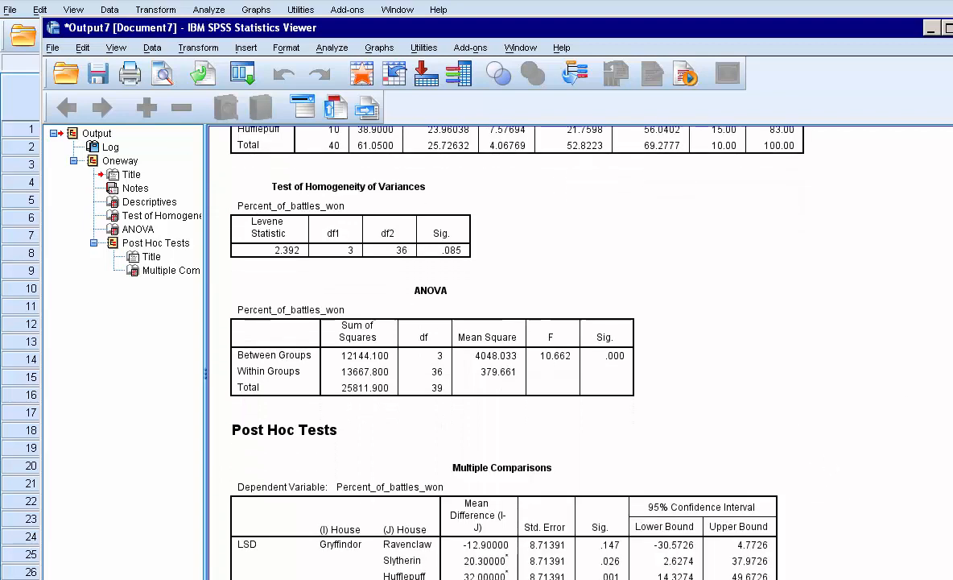
scroll(491, 355, "up", 6)
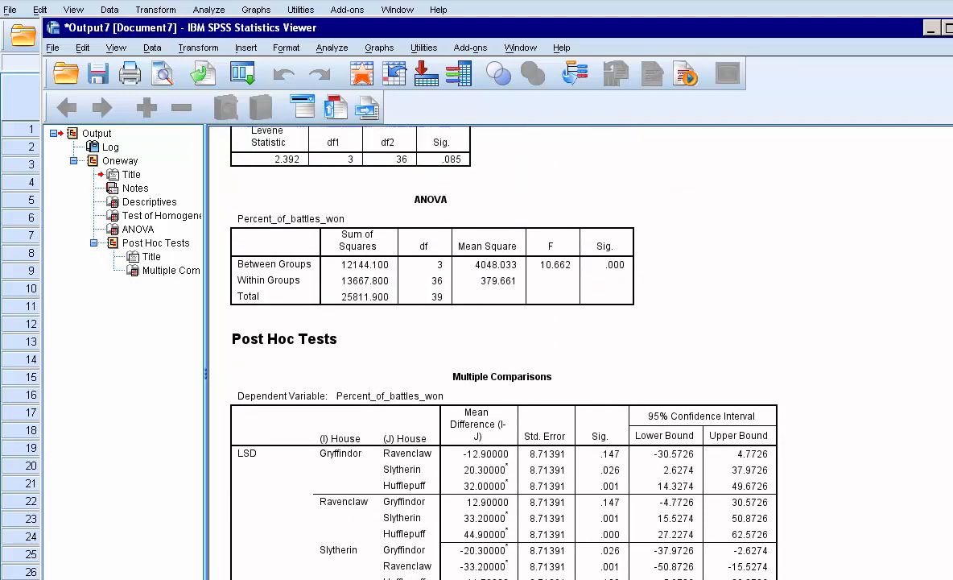
scroll(491, 354, "up", 2)
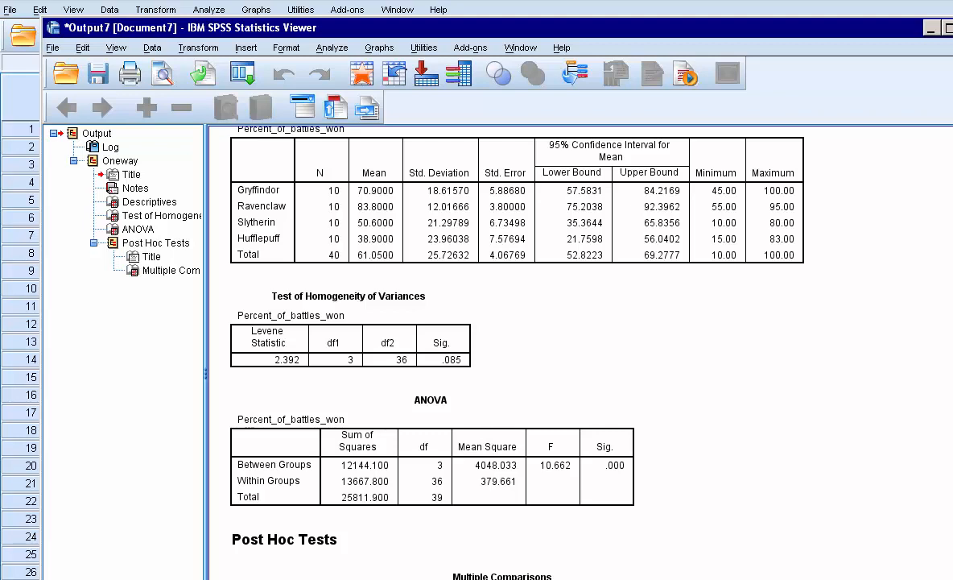
scroll(491, 354, "down", 15)
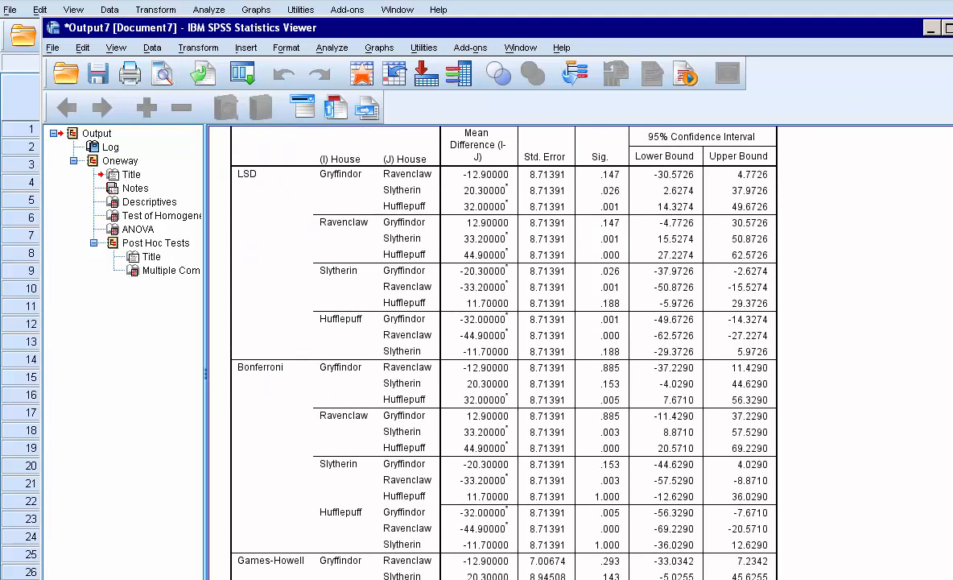
scroll(491, 354, "up", 3)
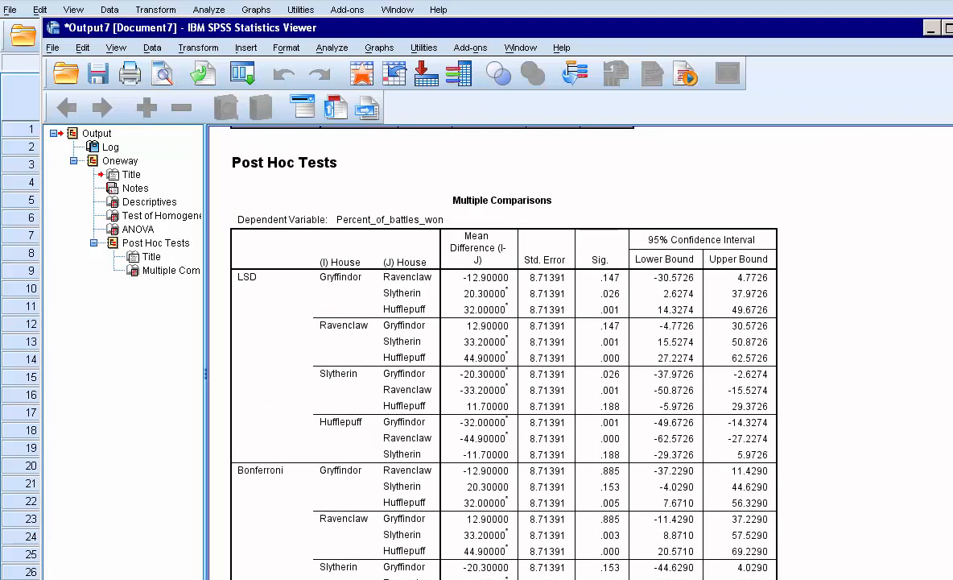
scroll(492, 354, "down", 4)
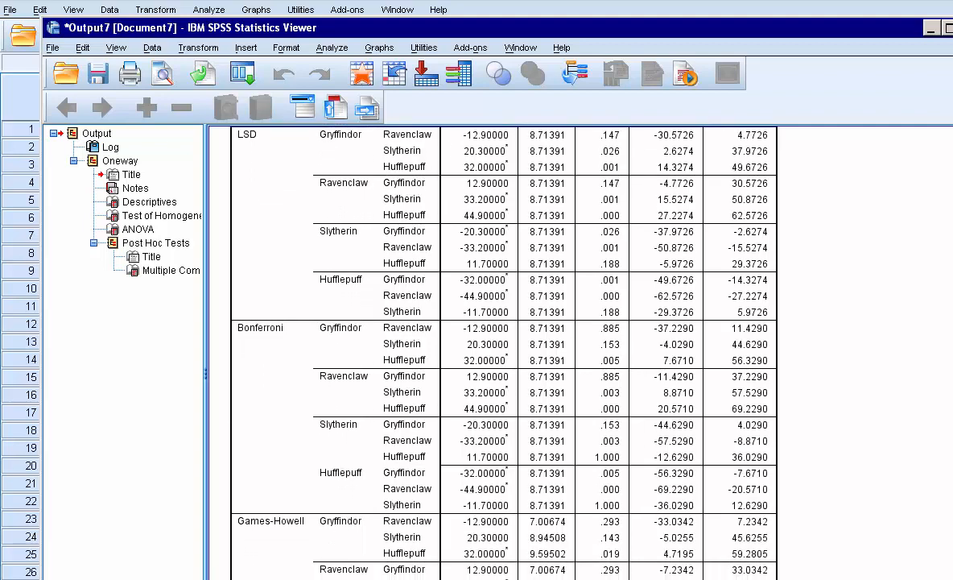
scroll(491, 355, "down", 4)
scroll(491, 355, "up", 3)
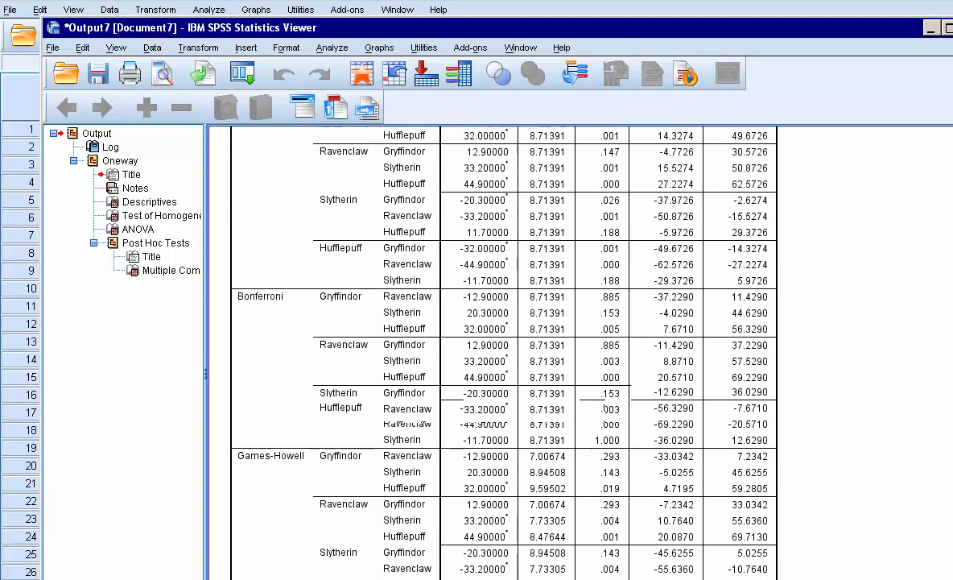
scroll(412, 459, "up", 15)
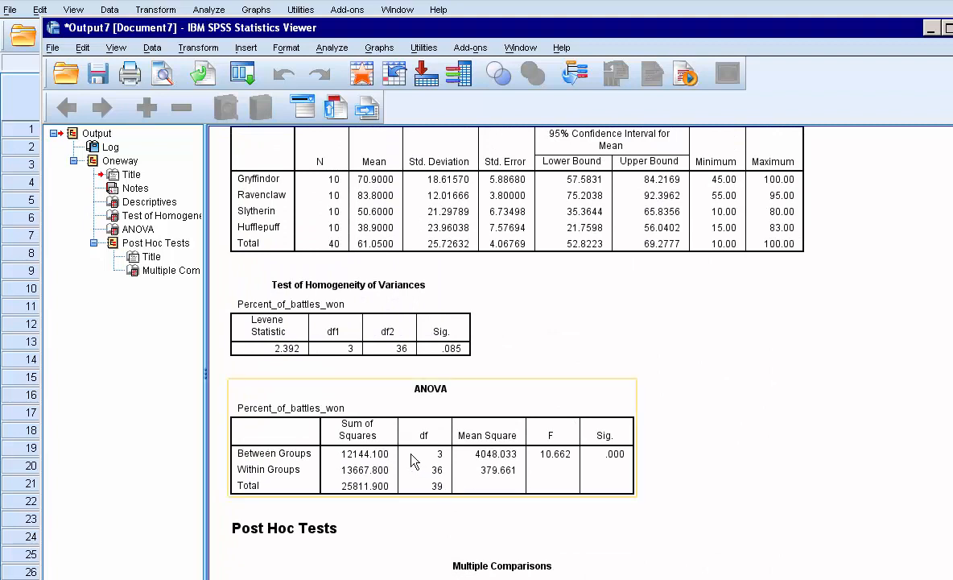